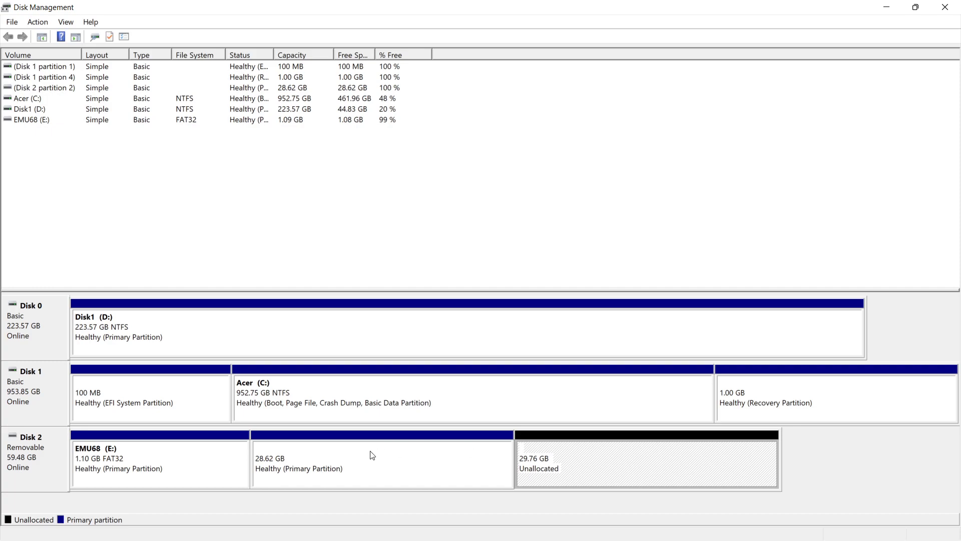
- Compare Disk 2's 28.62 GB primary partition with the unallocated space beside it
click(600, 479)
click(369, 459)
click(635, 467)
click(395, 454)
click(576, 452)
click(429, 454)
click(601, 454)
click(416, 443)
click(621, 458)
click(430, 456)
click(605, 461)
click(484, 460)
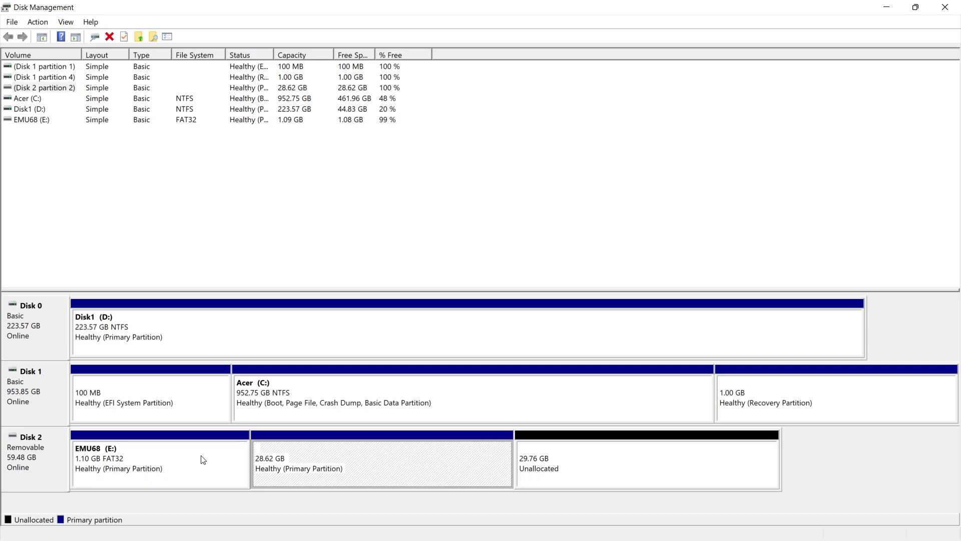
click(608, 480)
- Examine how the EMU68 (E:) boot partition and the 28.62 GB partition are laid out on Disk 2
click(405, 470)
click(246, 468)
click(291, 467)
click(211, 465)
click(328, 458)
click(168, 458)
click(318, 459)
click(216, 468)
click(296, 466)
click(188, 468)
click(330, 464)
click(184, 467)
click(343, 465)
click(210, 467)
click(299, 458)
click(211, 463)
click(319, 463)
click(156, 469)
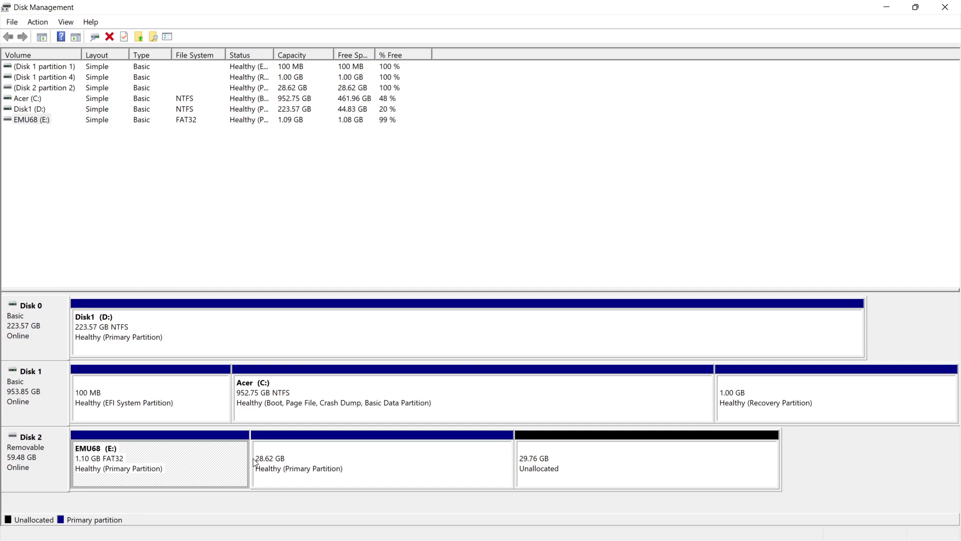
click(338, 466)
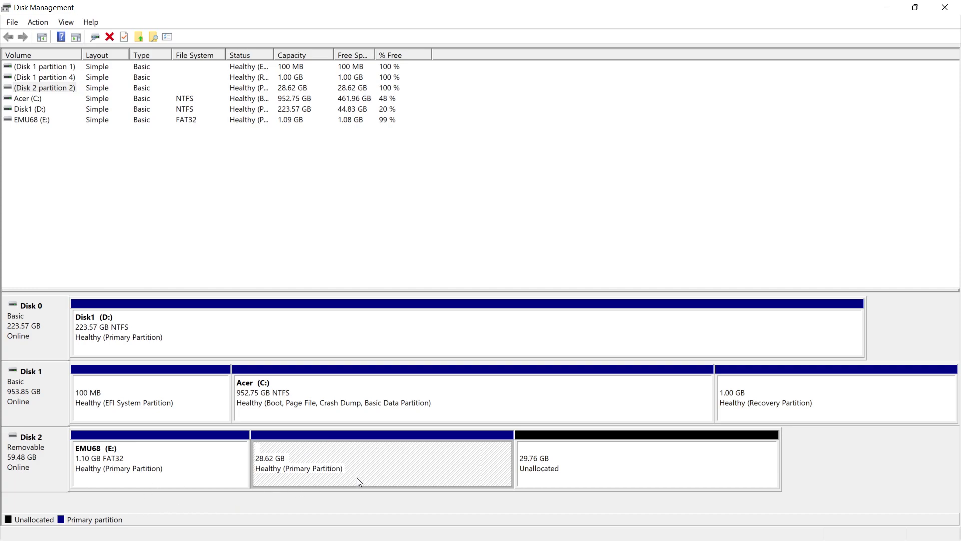
- Start a new simple volume using all of Disk 2's unallocated space and assign it drive letter F
click(569, 456)
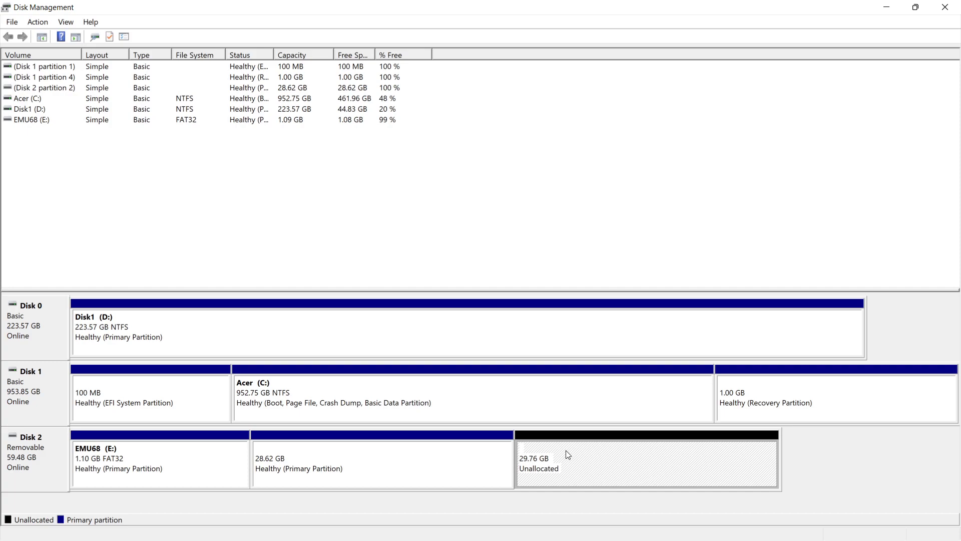
click(459, 454)
click(569, 454)
right_click(572, 457)
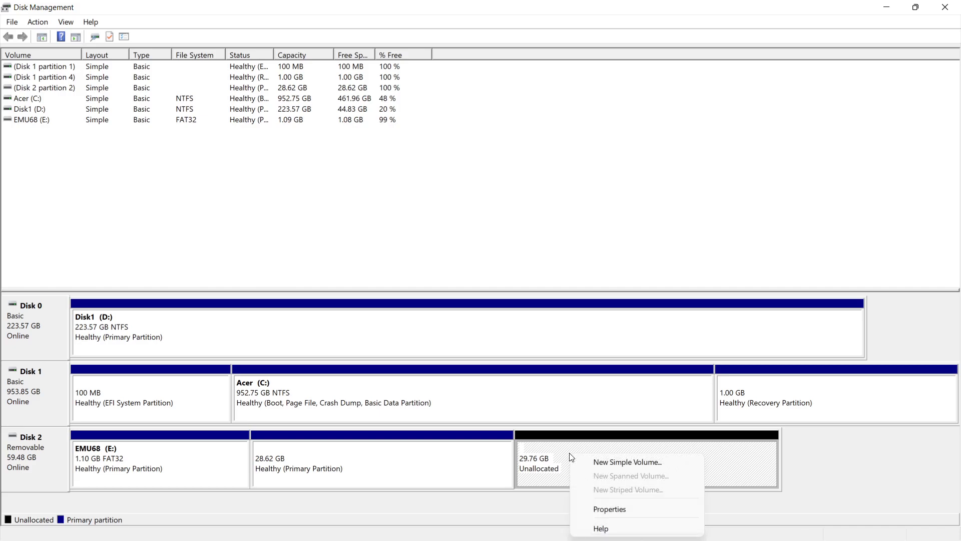
click(608, 461)
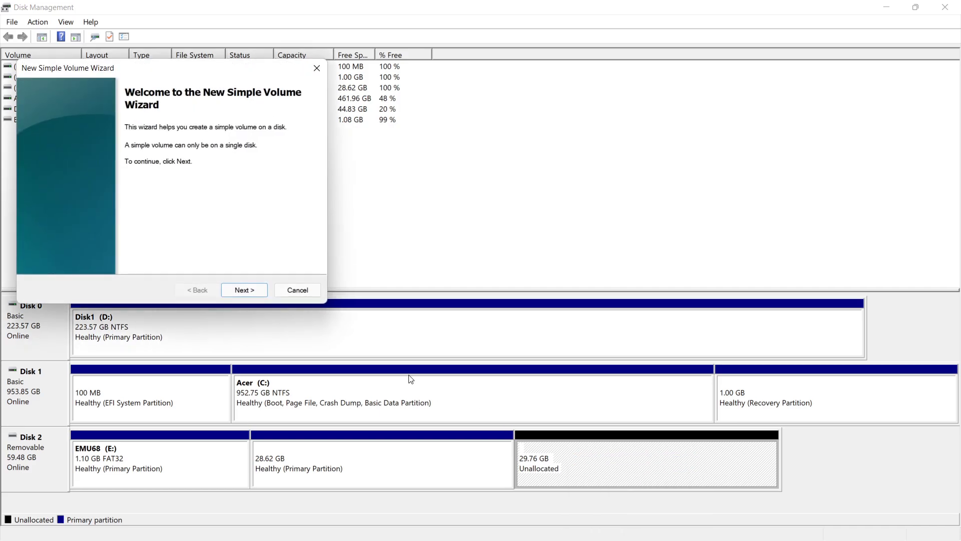
click(245, 292)
click(248, 290)
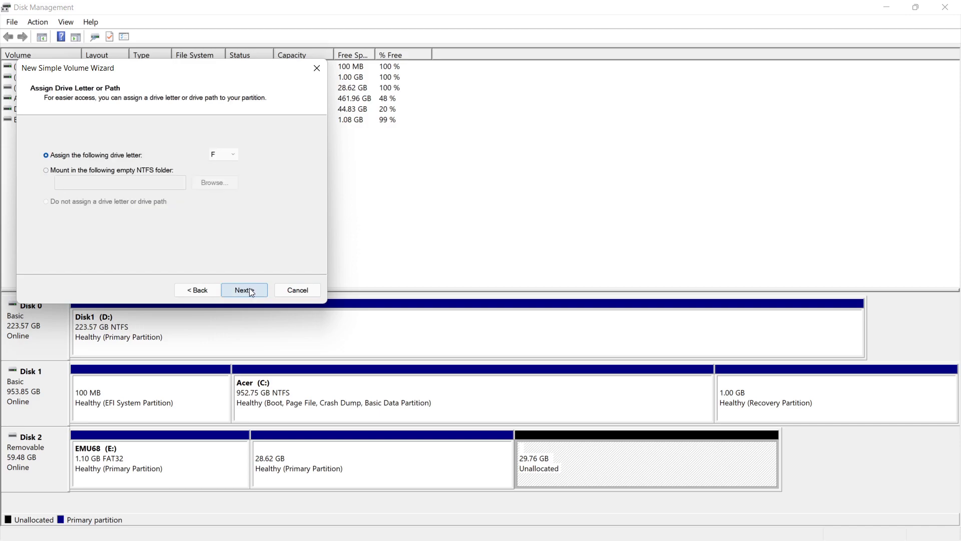
click(249, 289)
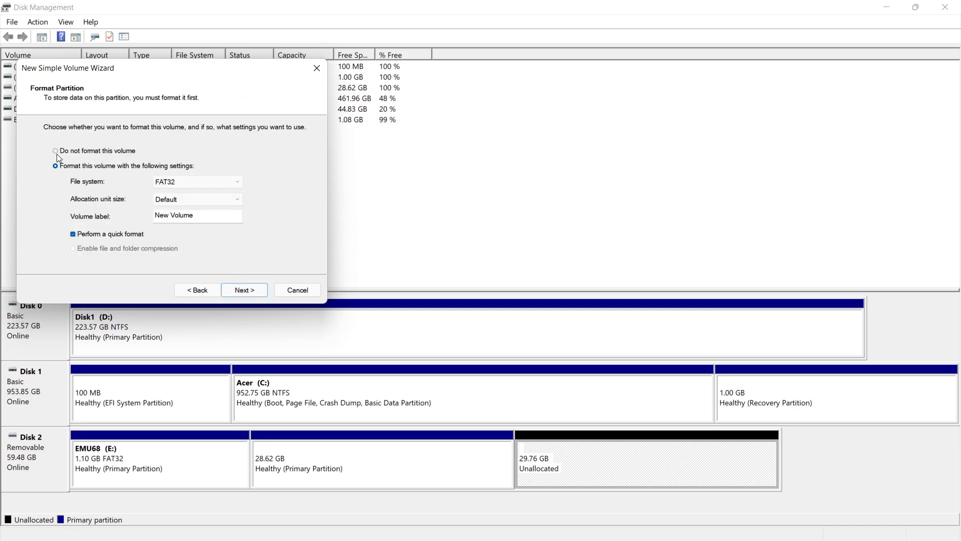
- Create the volume without formatting it, and decline the offer to format drive F:
click(56, 151)
click(236, 292)
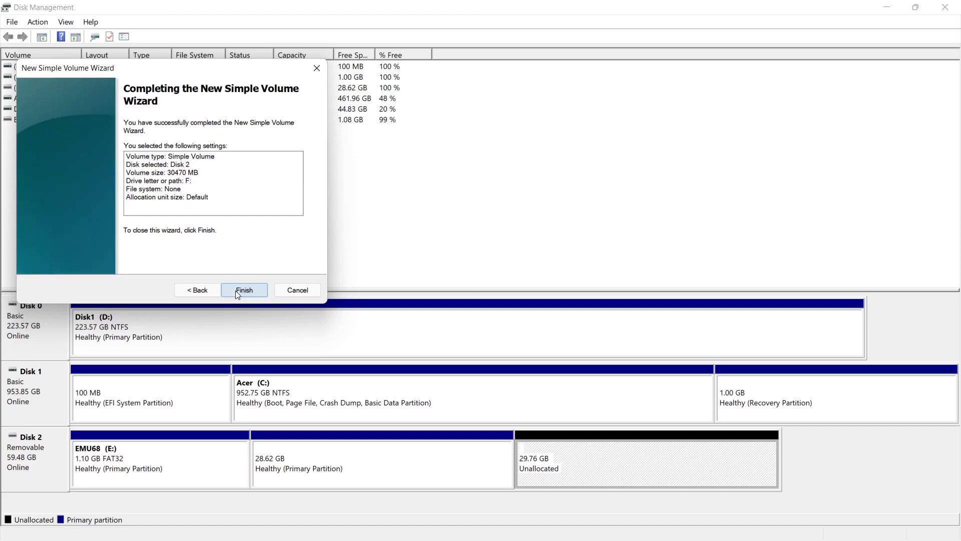
click(247, 291)
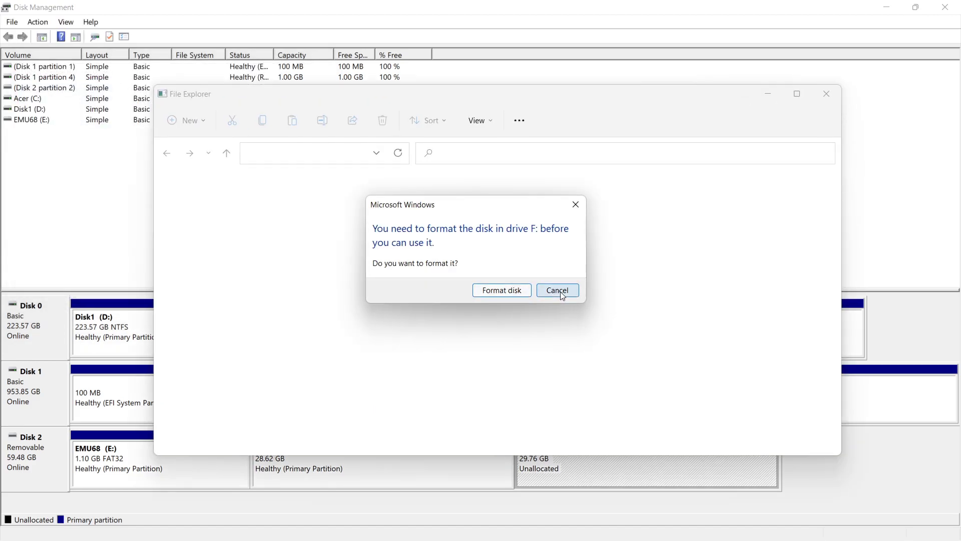
click(560, 290)
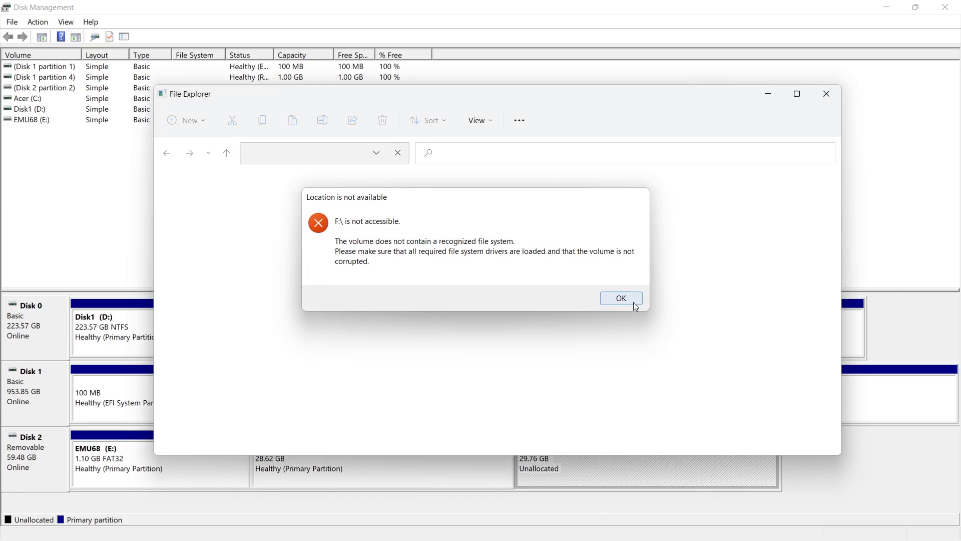
click(633, 302)
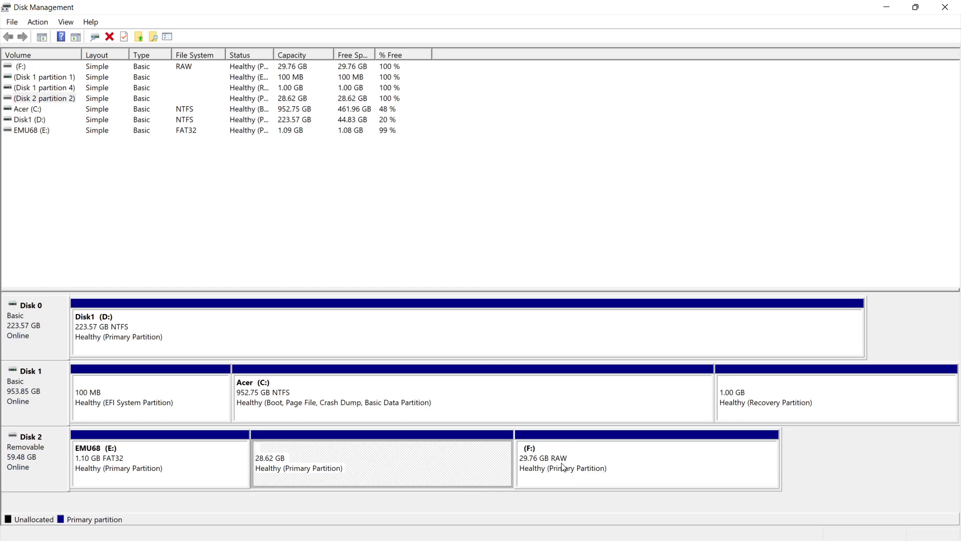
- Inspect the new F: volume alongside the 28.62 GB partition on Disk 2
click(592, 464)
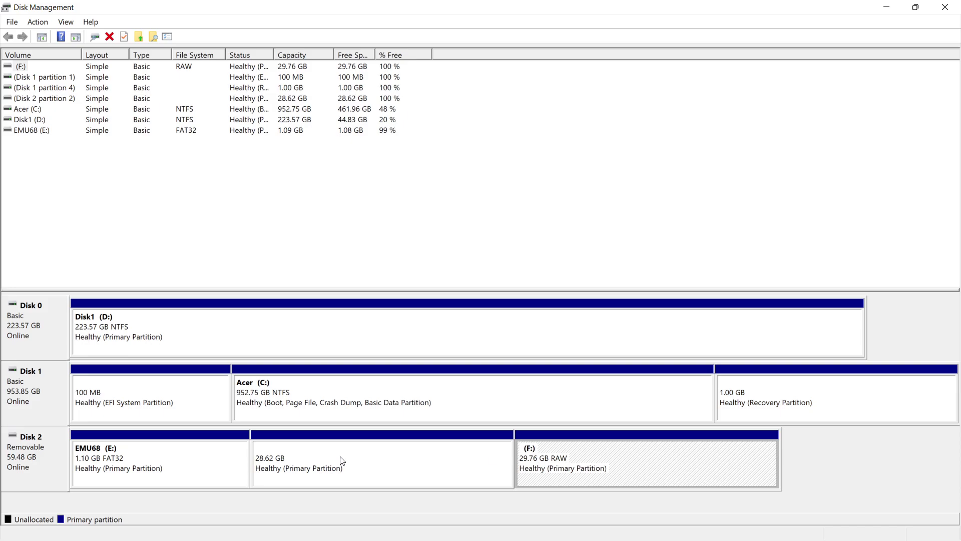
click(336, 461)
click(581, 468)
- Close Disk Management and run diskpart from a maximized Command Prompt
click(944, 7)
click(305, 530)
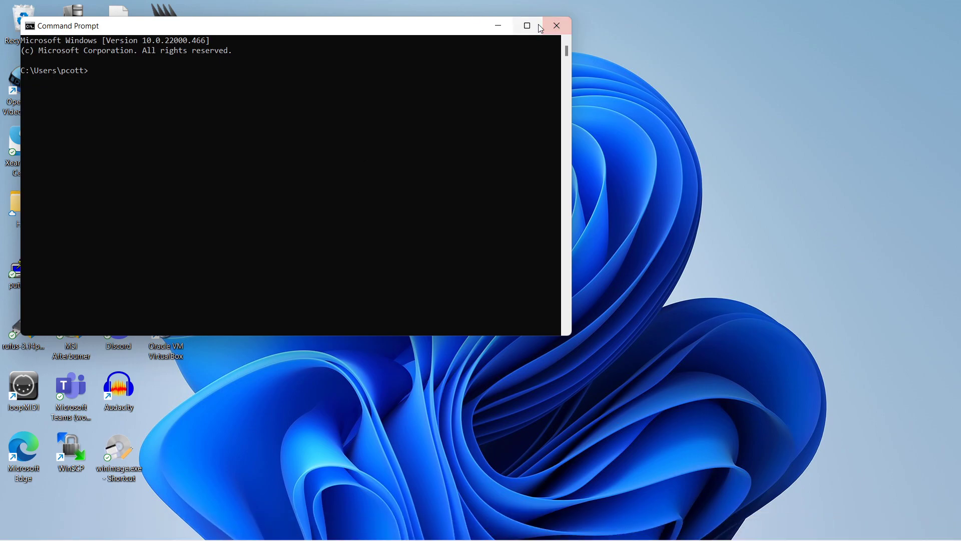
click(530, 28)
click(459, 144)
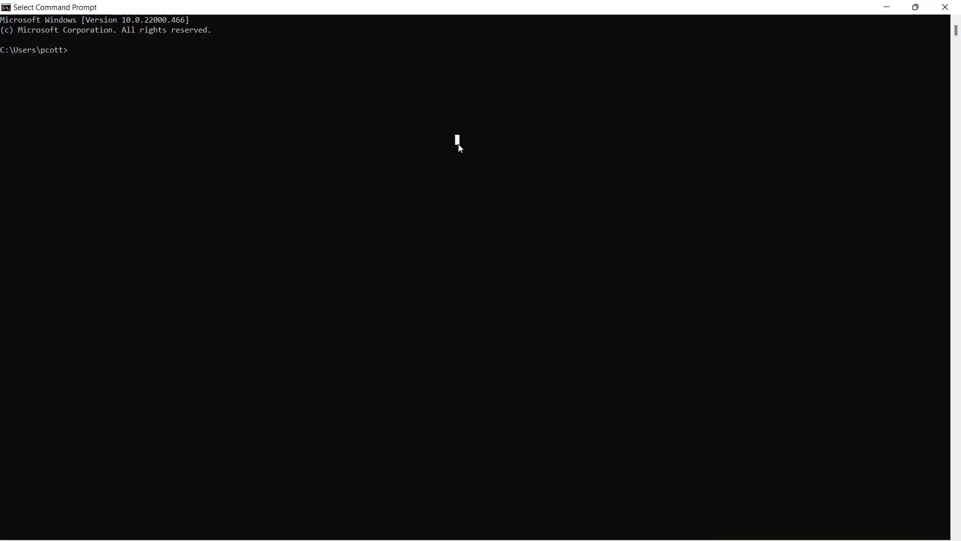
text(diskpaer)
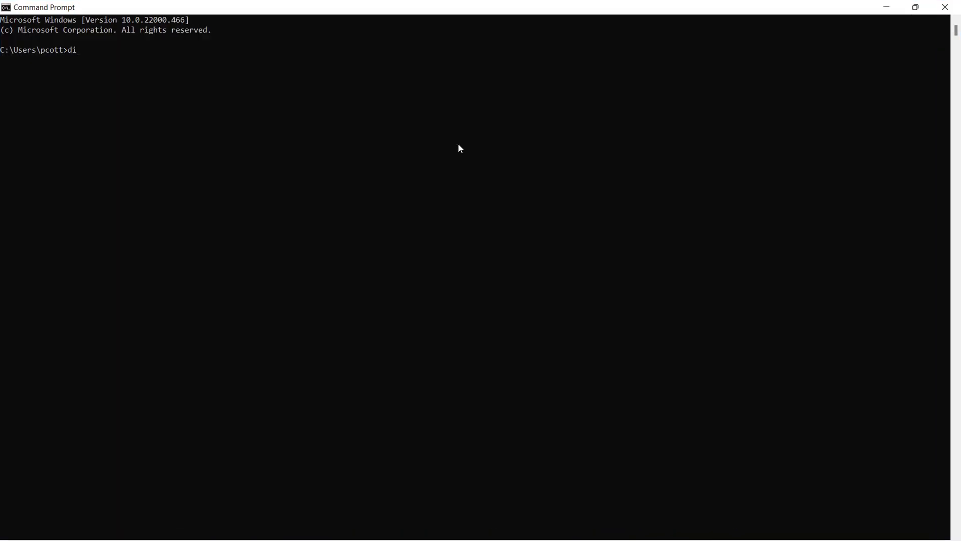
key(BackSpace)
key(BackSpace)
text(rt)
key(Return)
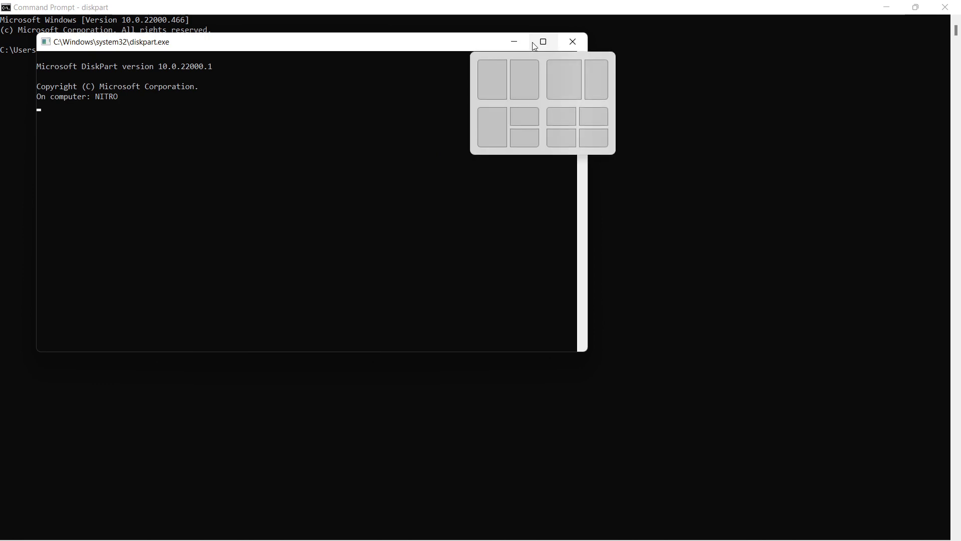
- Maximize the DiskPart window, show the options of the list command, and list the disks
drag(322, 43, 414, 83)
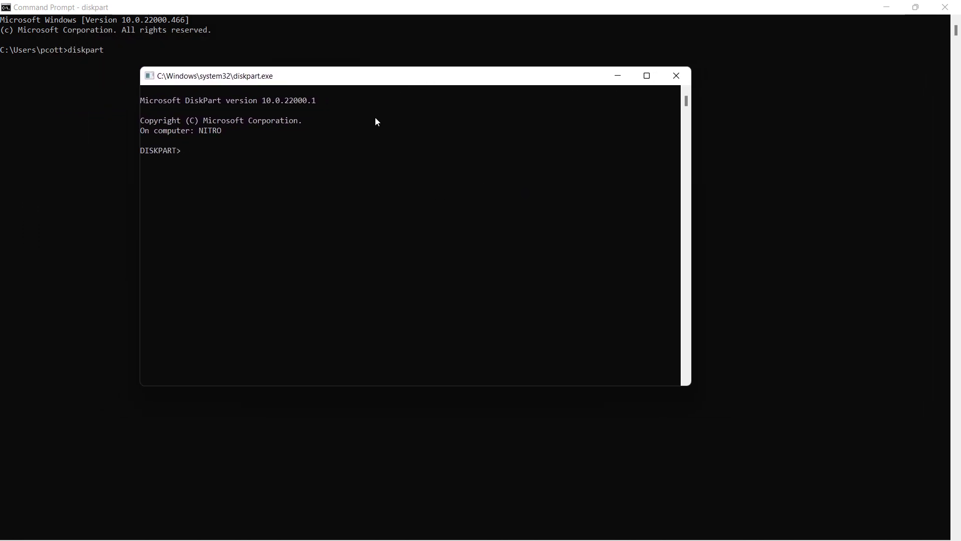
click(648, 75)
click(435, 190)
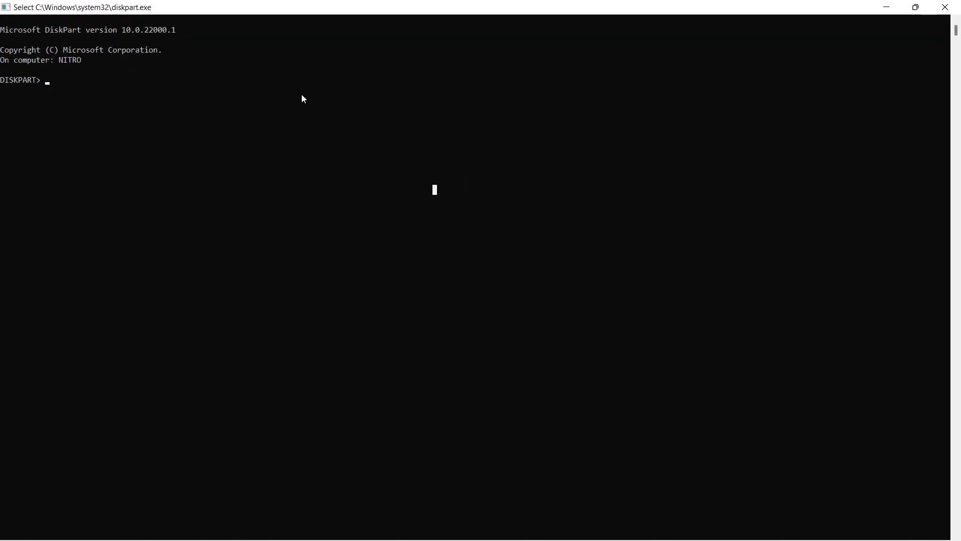
text(list)
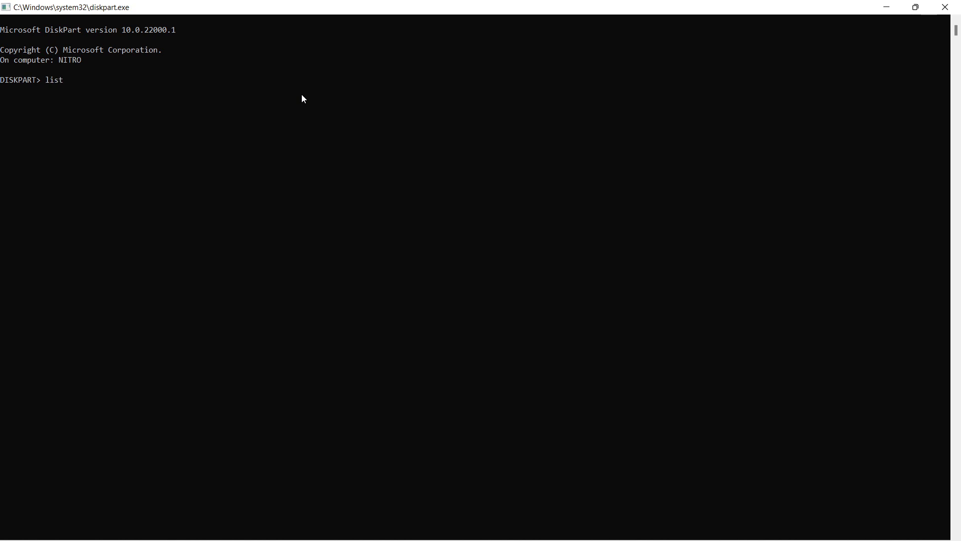
key(Return)
text(list disk)
key(Return)
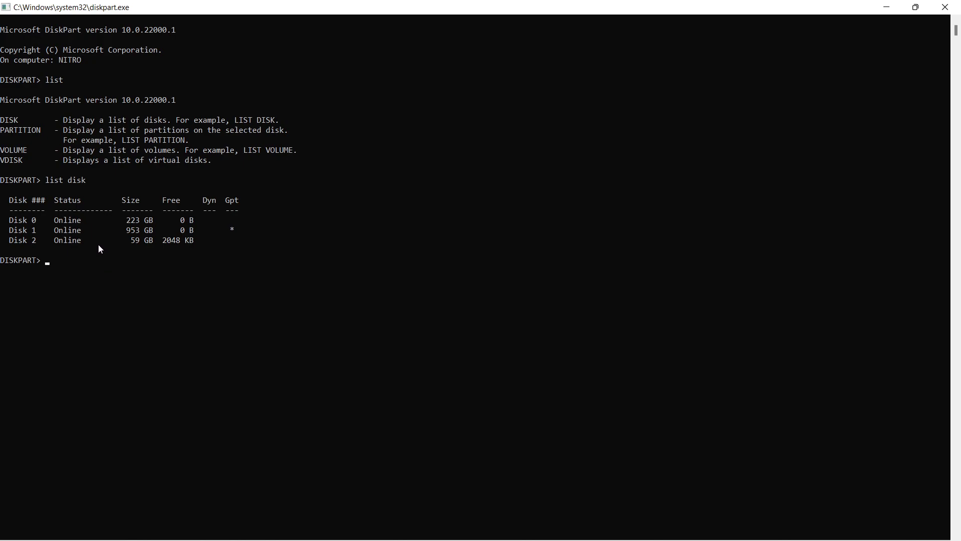
- Select disk 2 in DiskPart and list its partitions
text(select disk 2)
key(Return)
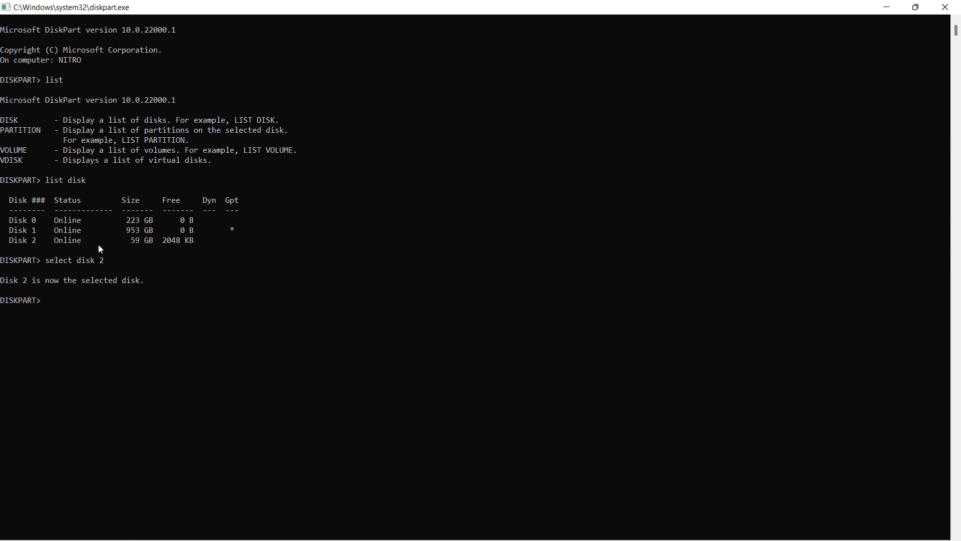
text(list partition)
key(Return)
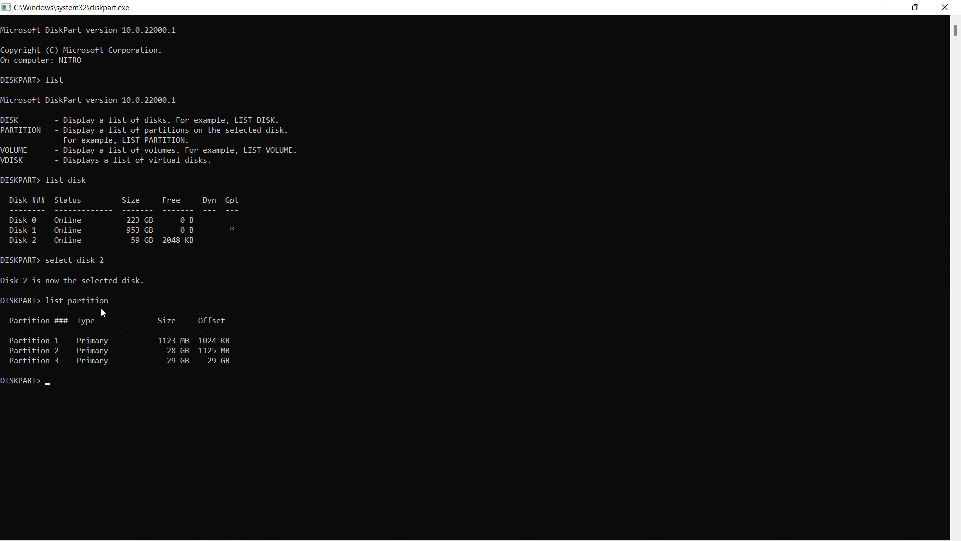
- Select partition 3 and change its partition type with set id=76
click(39, 362)
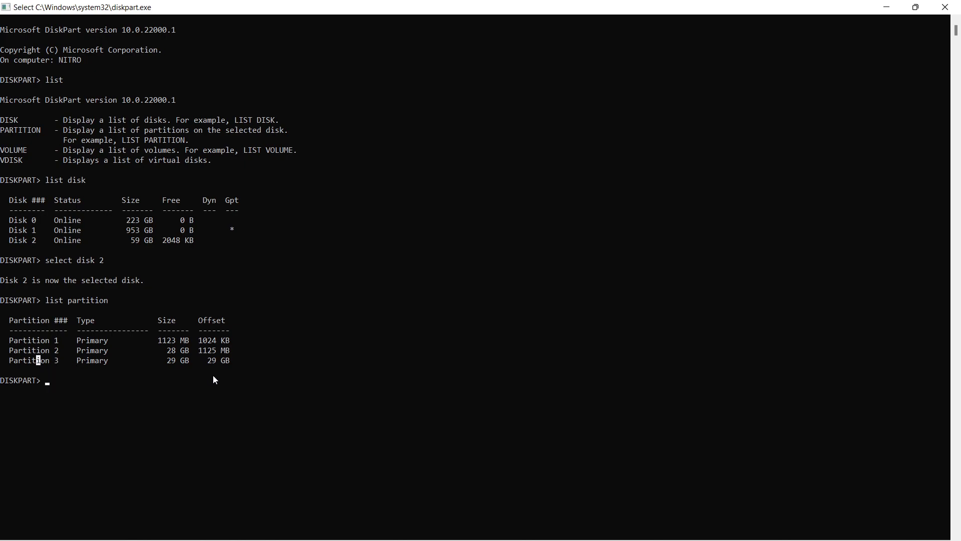
click(115, 381)
text(select )
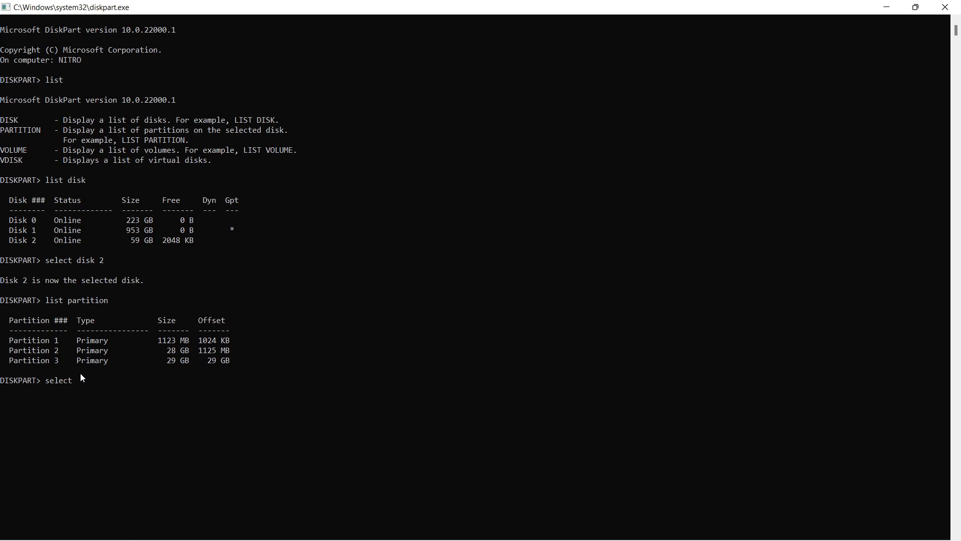
text(partition 3)
key(Return)
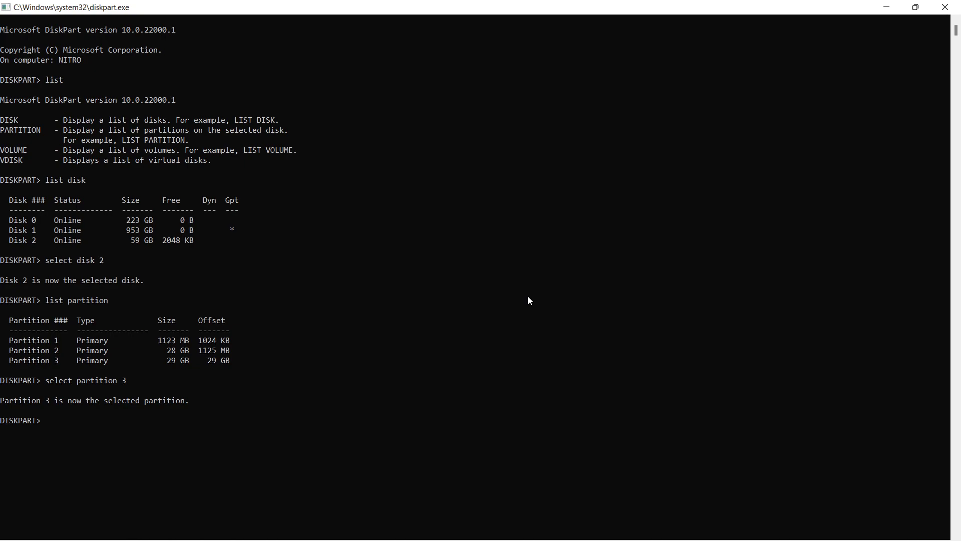
text(set id=76)
key(Return)
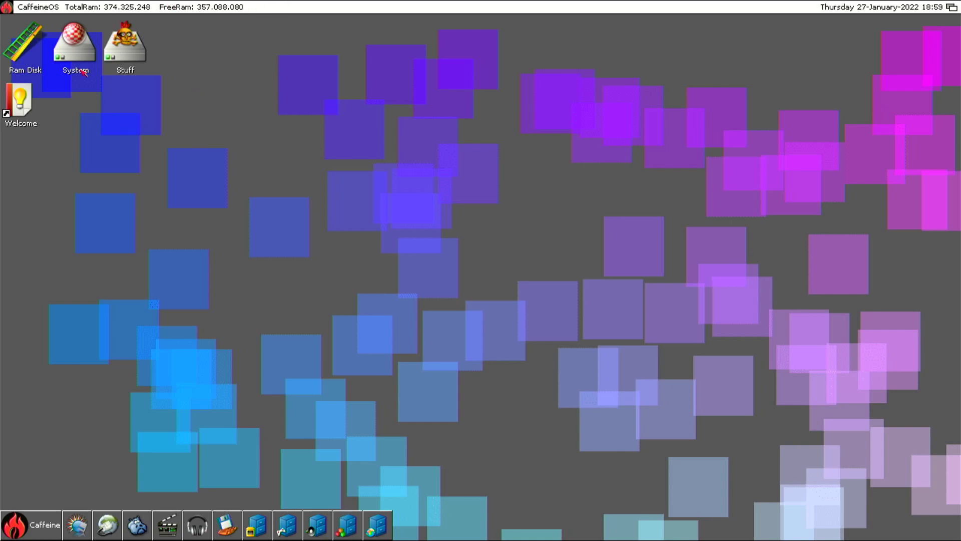
- On the CaffeineOS desktop, open the System volume's Tools drawer and bring up the icon information for HDToolBox
double_click(79, 52)
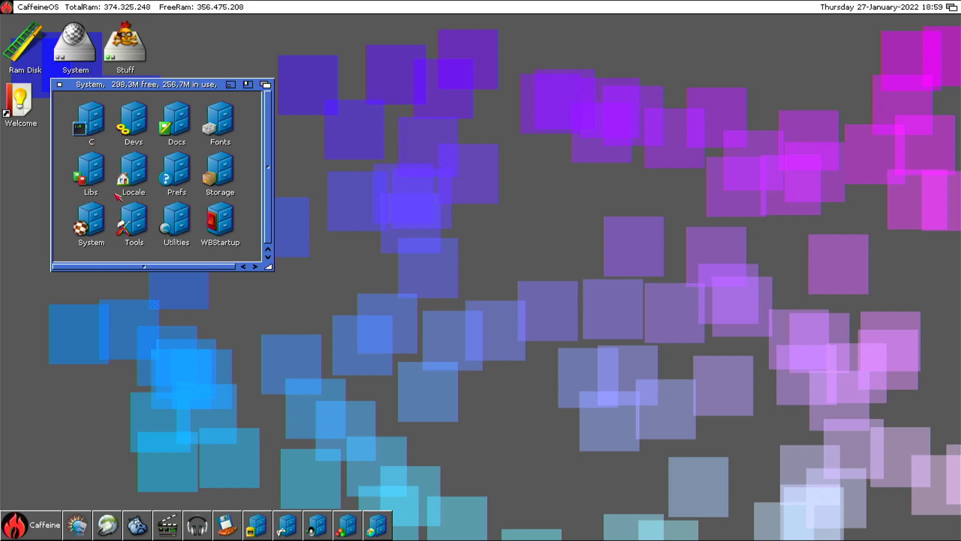
double_click(134, 222)
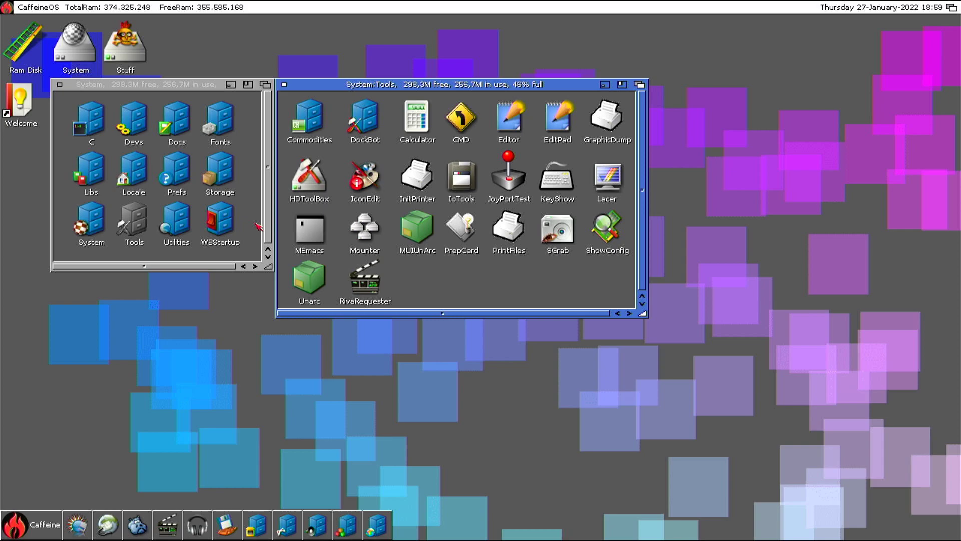
click(308, 186)
right_click(305, 188)
click(325, 197)
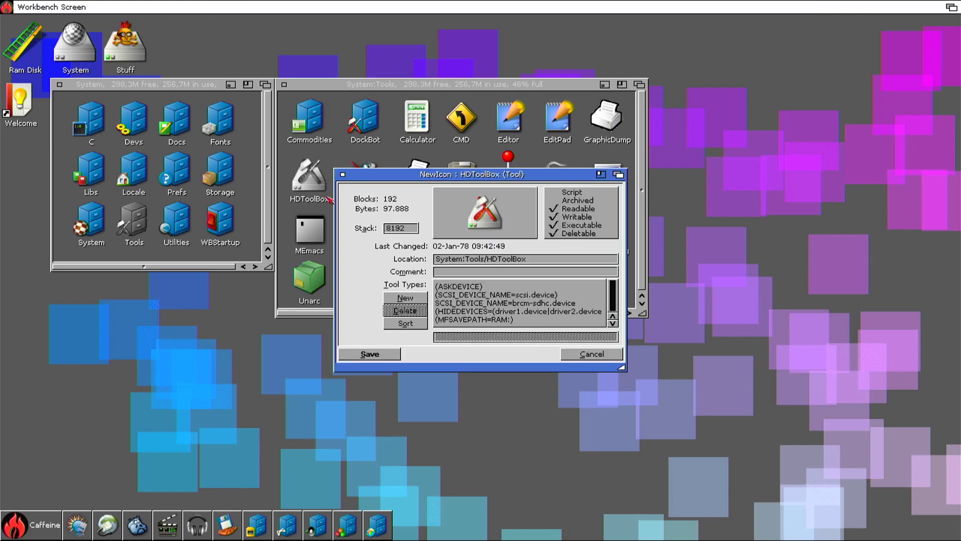
- Enlarge the icon information window, check the tool type SCSI_DEVICE_NAME=brcm-sdhc.device, and save the HDToolBox icon settings
drag(532, 354, 532, 396)
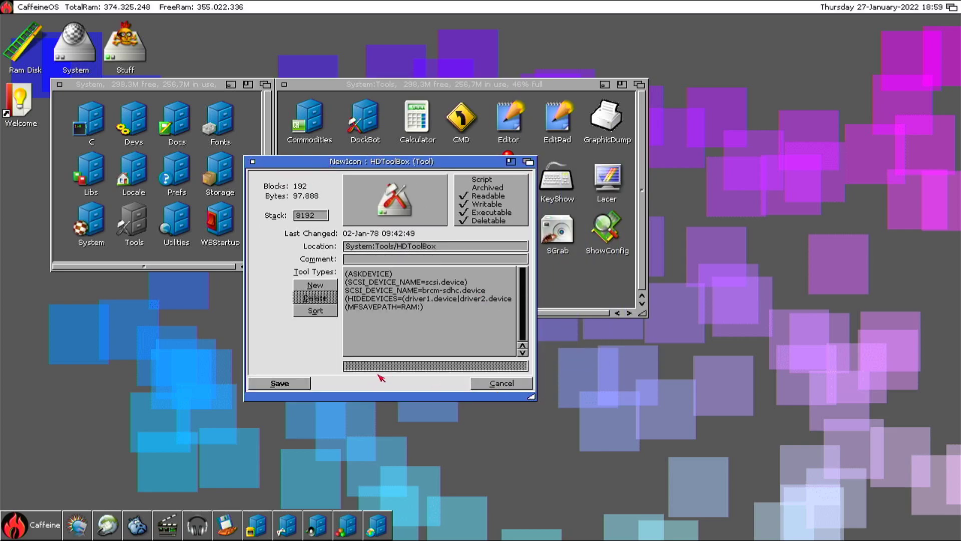
click(423, 291)
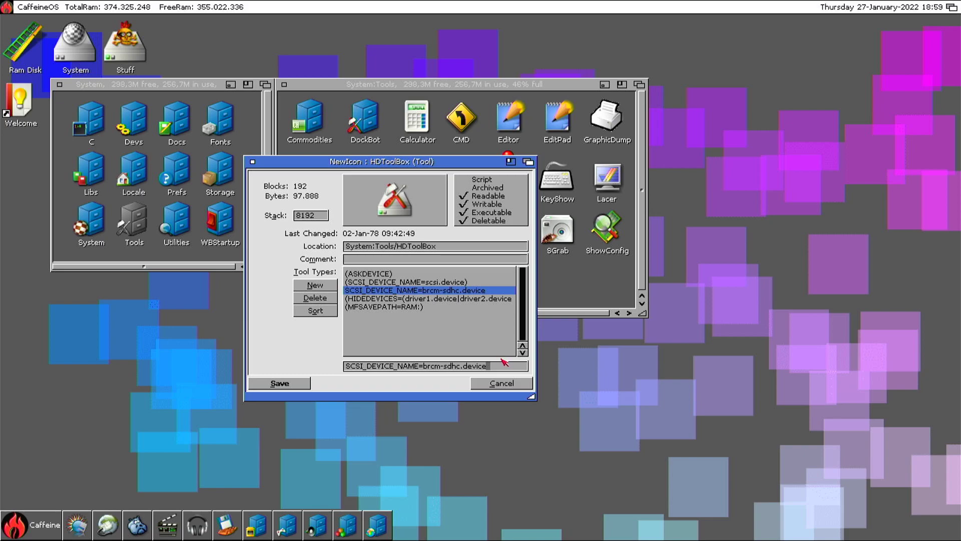
click(306, 382)
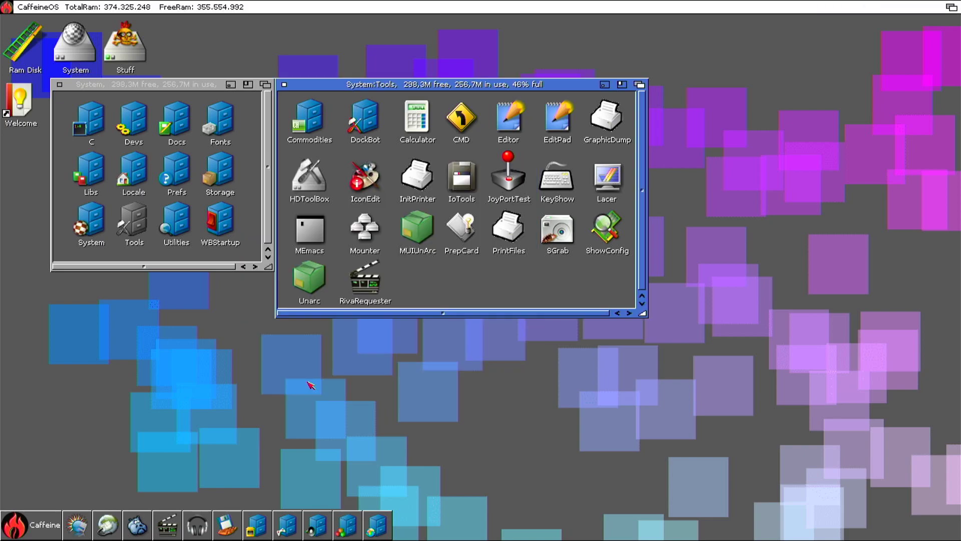
- Launch HDToolBox and move its window up to view the drives in the system
double_click(304, 188)
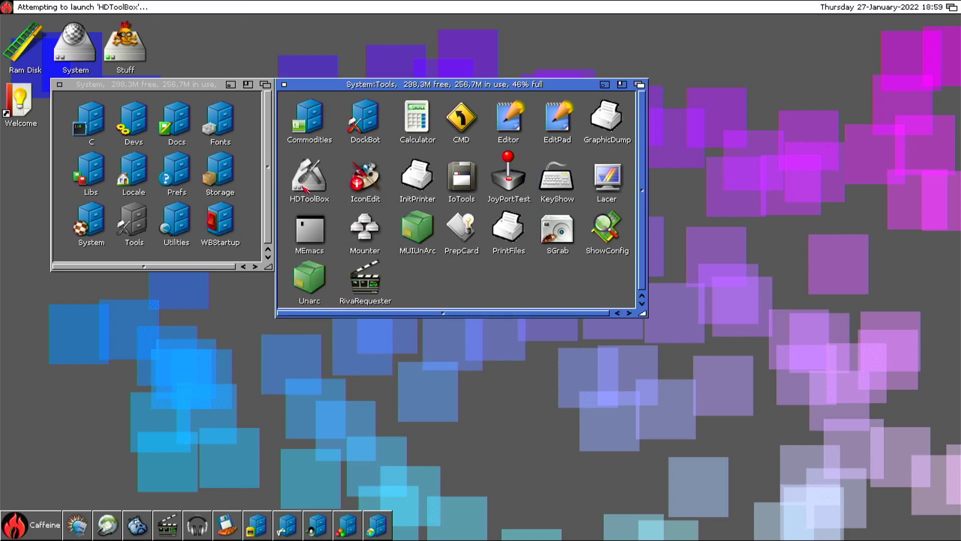
drag(397, 191, 338, 125)
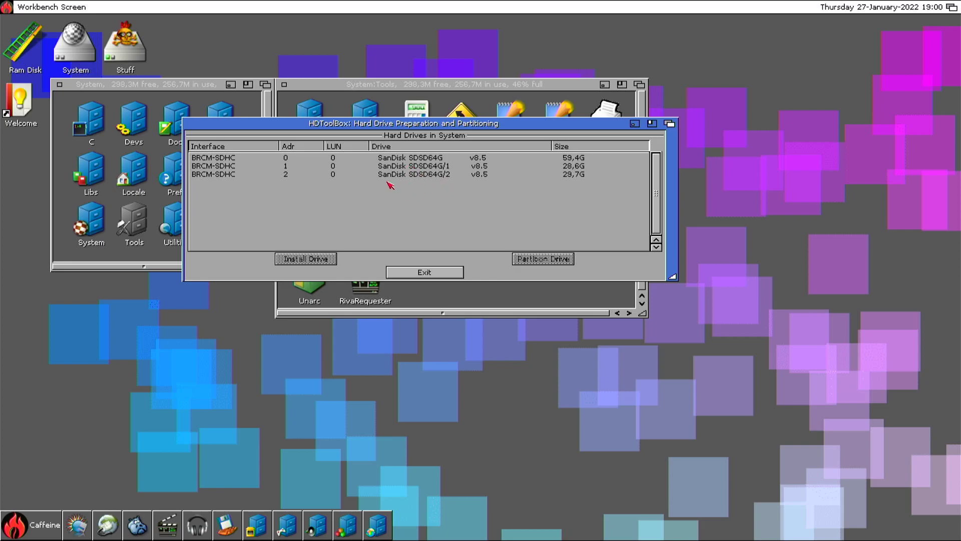
- View the partitions DH0 and DH1 on the BRCM-SDHC address 1 drive, declining the drive update, and leave without saving
click(398, 166)
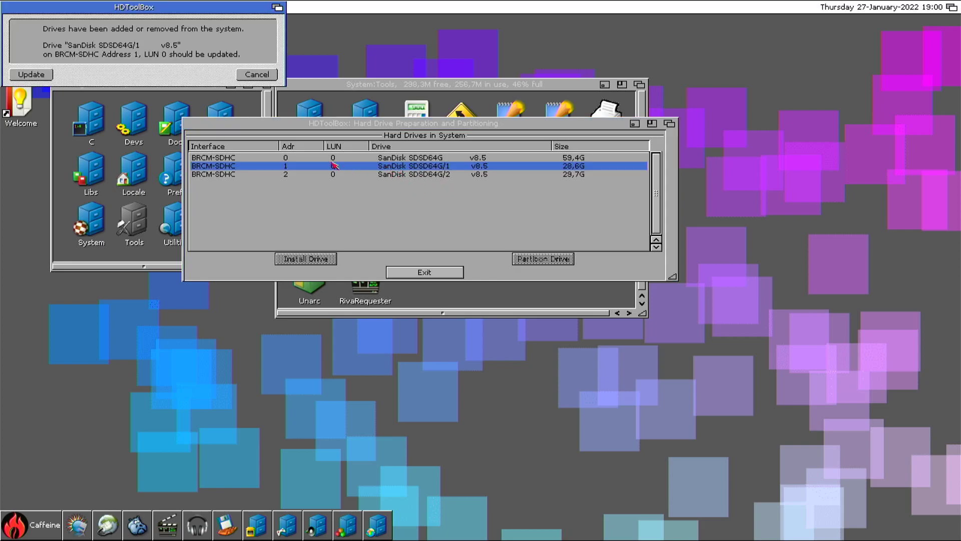
click(272, 76)
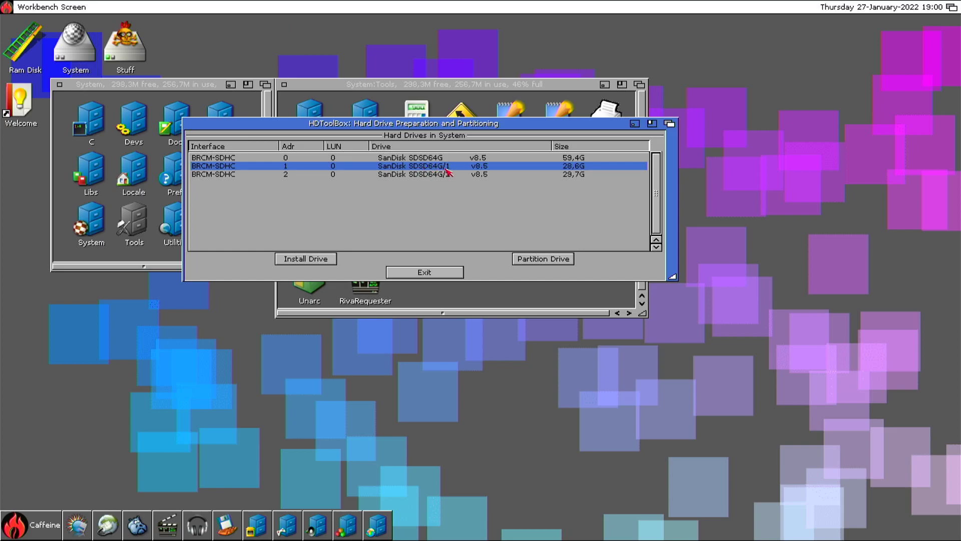
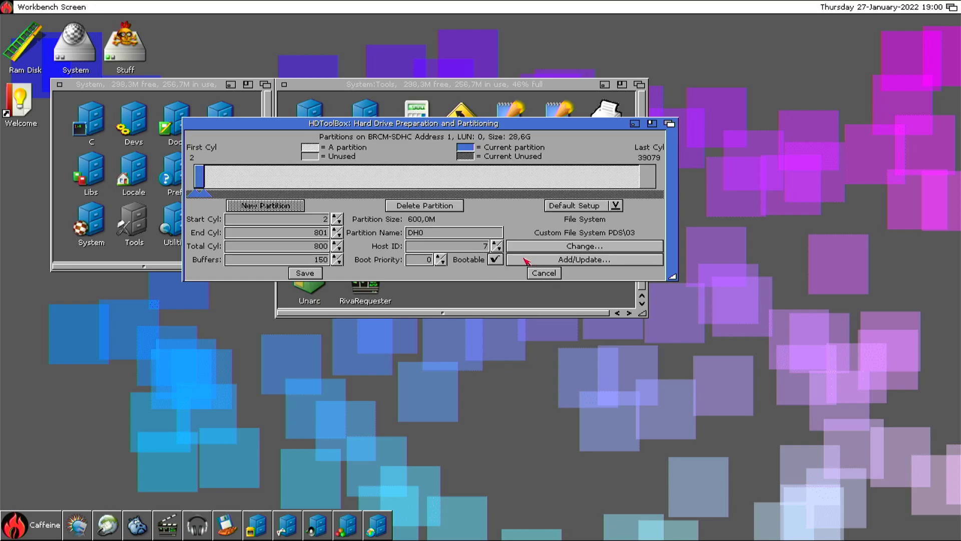
click(349, 183)
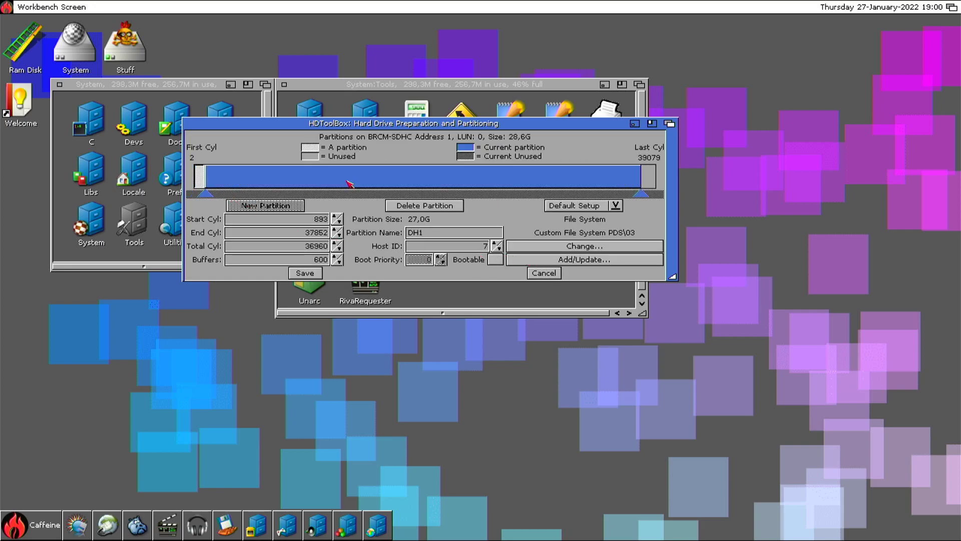
click(200, 178)
click(222, 180)
click(204, 179)
click(240, 181)
click(544, 273)
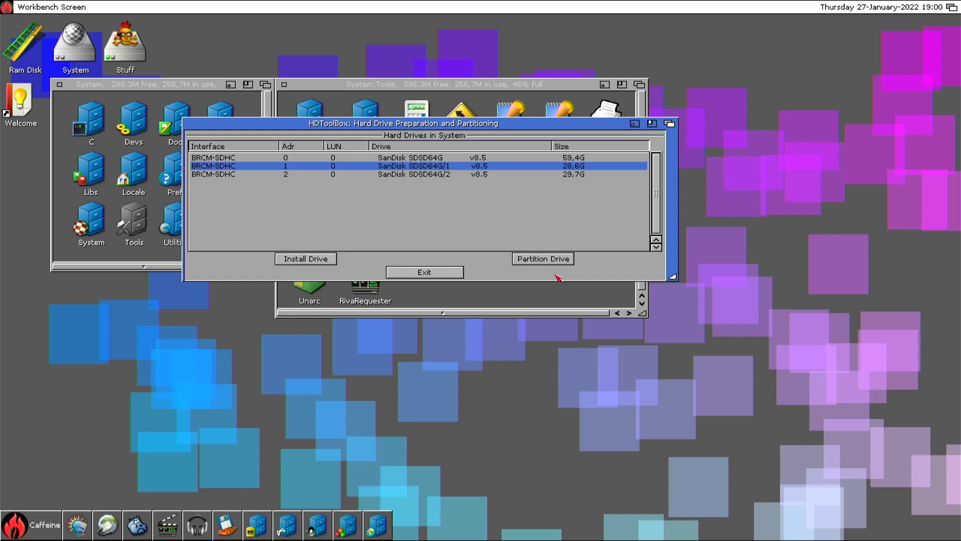
- Start installing the uninstalled drive SDSD64G/2 at BRCM-SDHC address 2 and accept the data-destruction warning
double_click(416, 174)
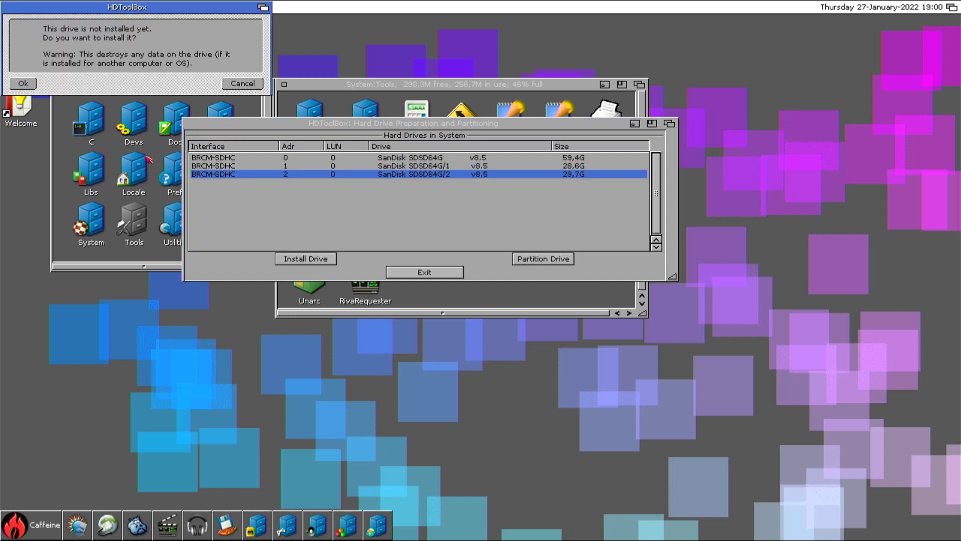
drag(74, 9, 382, 225)
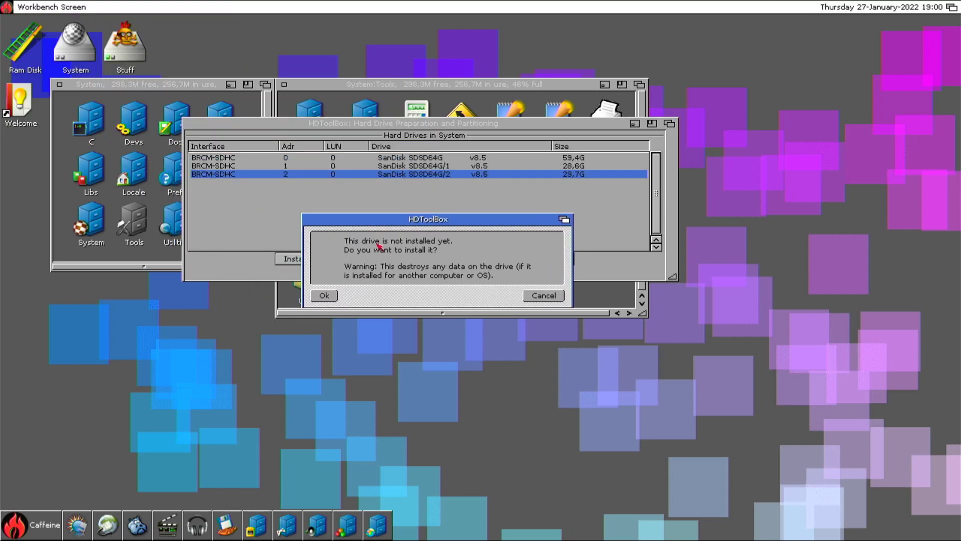
click(321, 297)
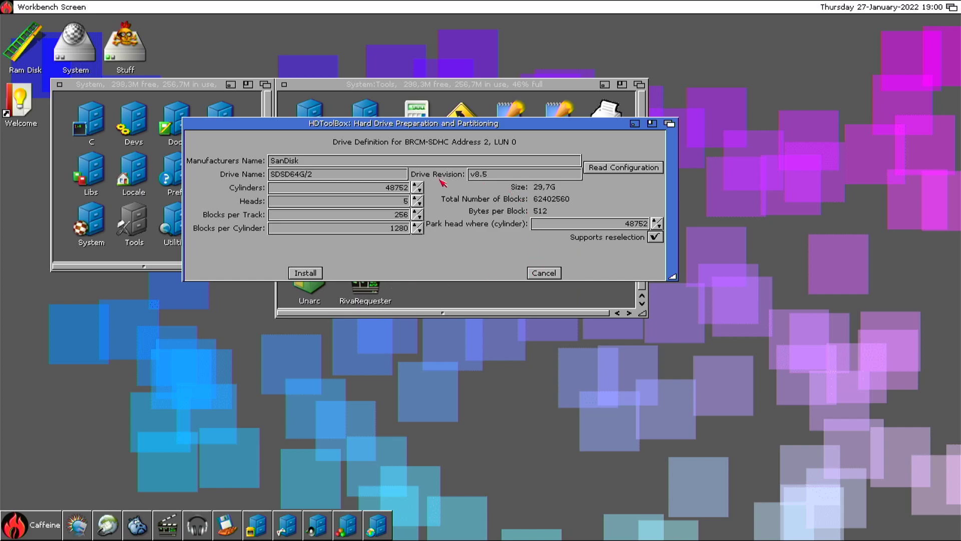
- Set the manufacturer's name in the address 2 drive definition to Caffeine
click(330, 161)
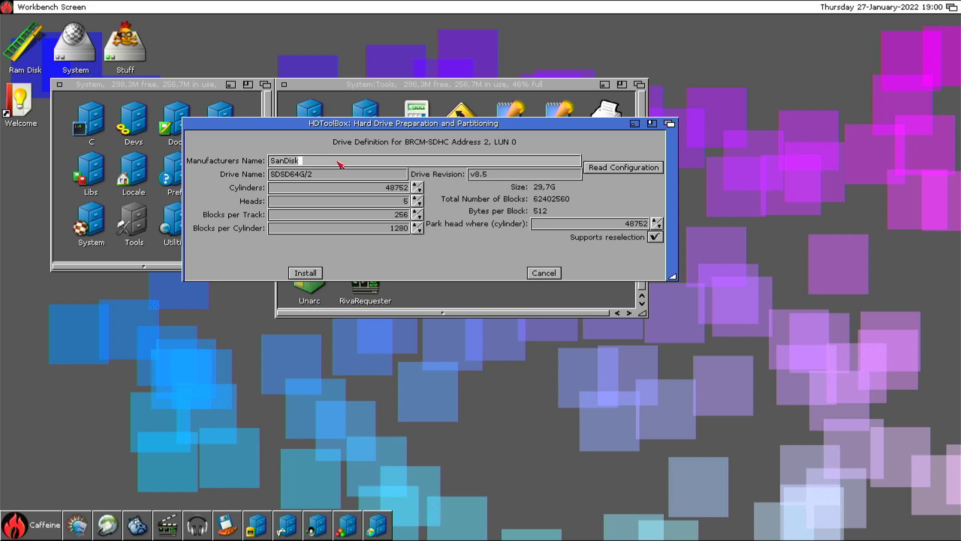
key(BackSpace)
key(BackSpace)
key(BackSpace)
key(BackSpace)
key(BackSpace)
key(BackSpace)
key(BackSpace)
text(Caffeine)
key(Return)
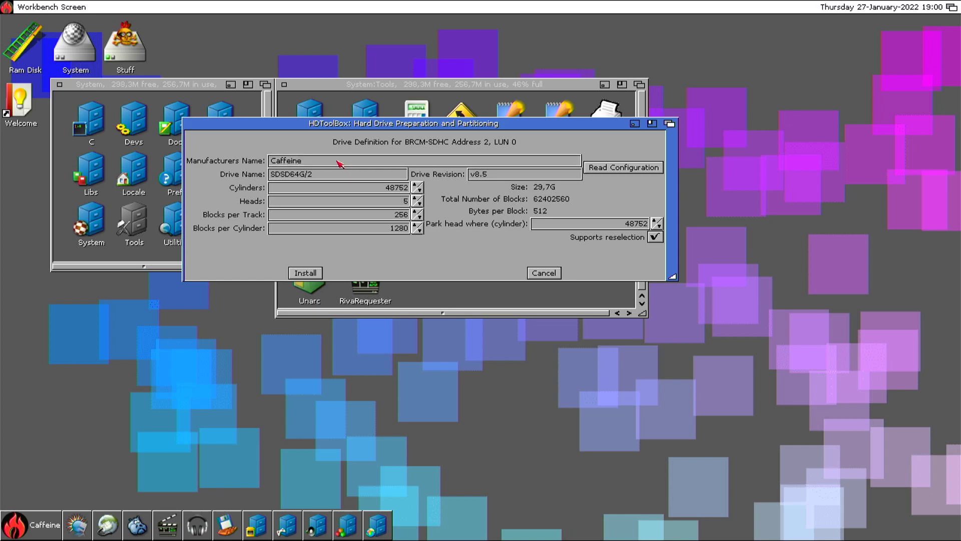
- Set the drive name in the address 2 drive definition to CaffeineOS/2
click(309, 173)
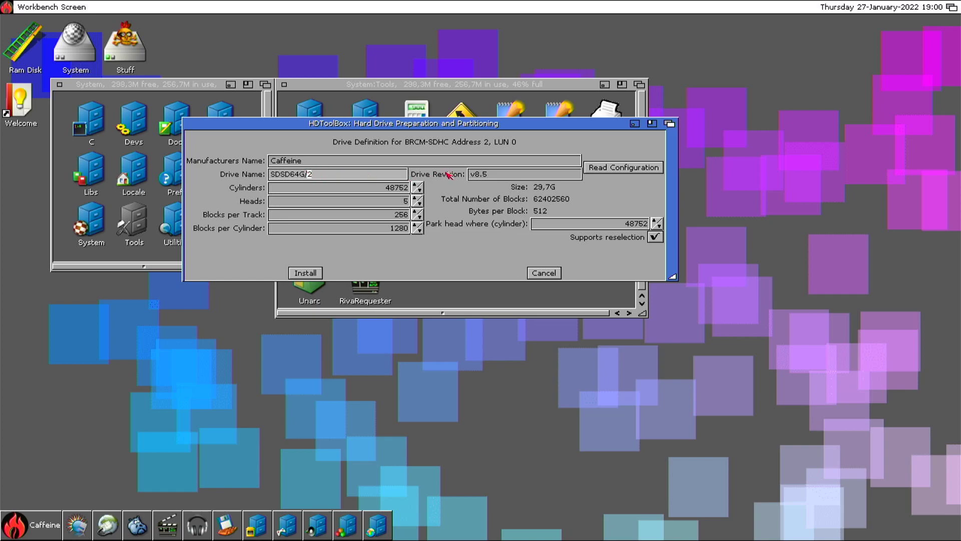
key(BackSpace)
key(BackSpace)
key(BackSpace)
key(BackSpace)
key(BackSpace)
key(BackSpace)
key(BackSpace)
text(CaffeineOS)
key(Return)
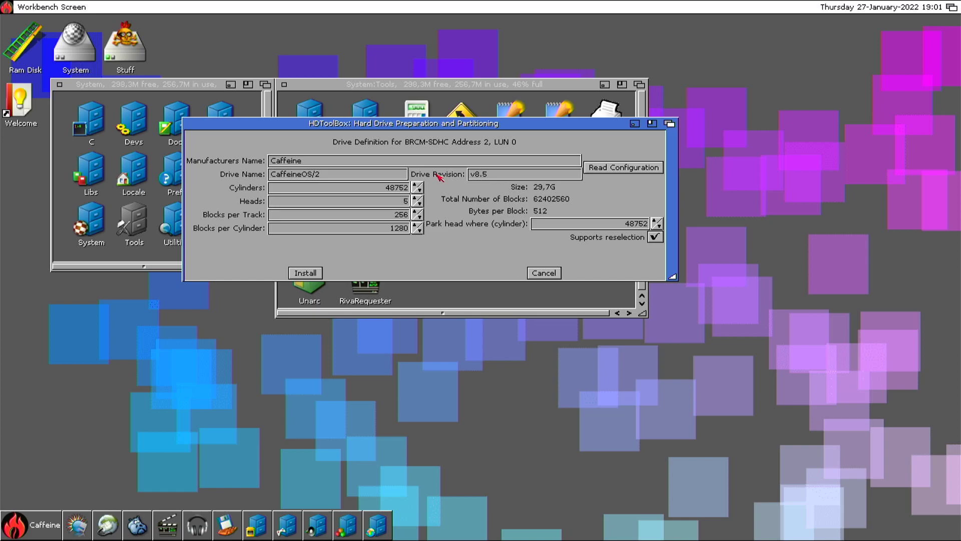
- Install the address 2 drive definition and agree to permanently delete the data on the drive
click(306, 273)
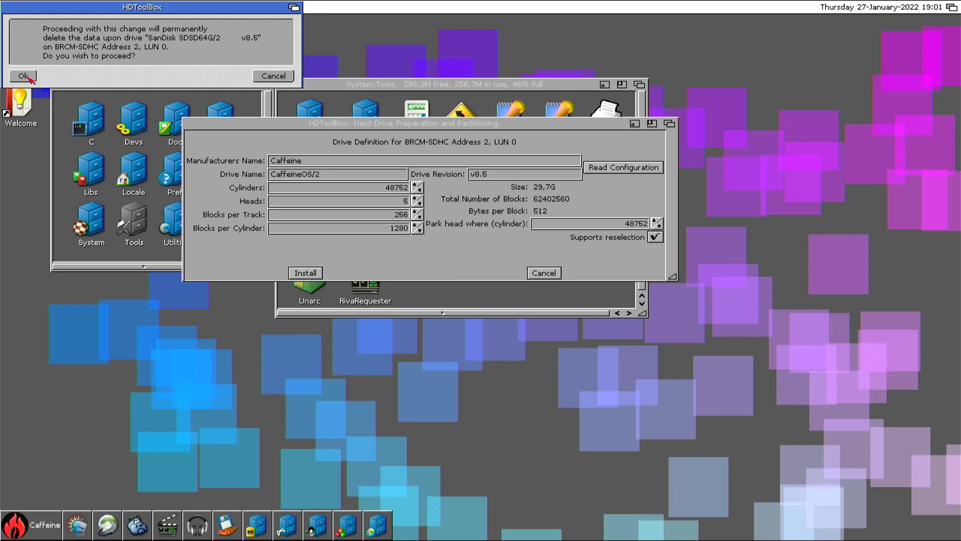
drag(146, 12, 378, 274)
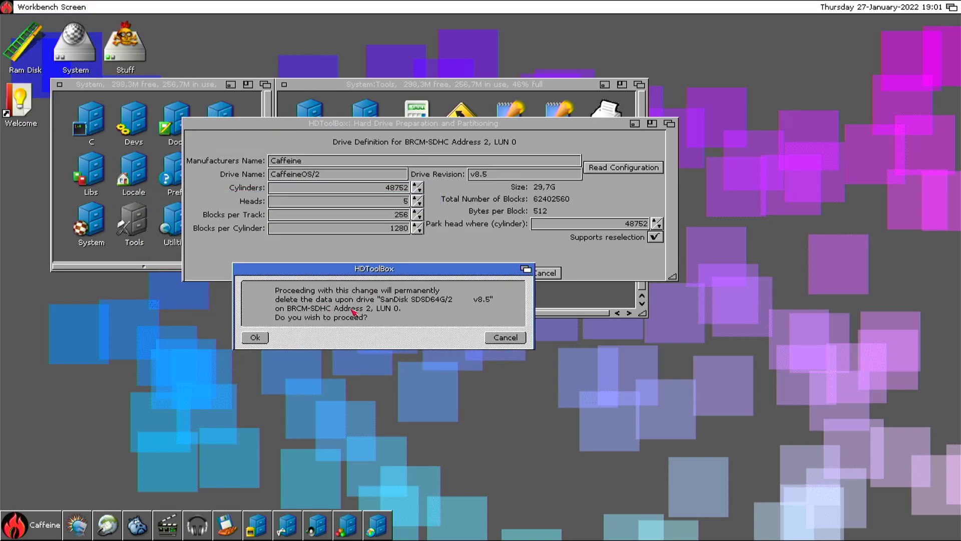
click(256, 340)
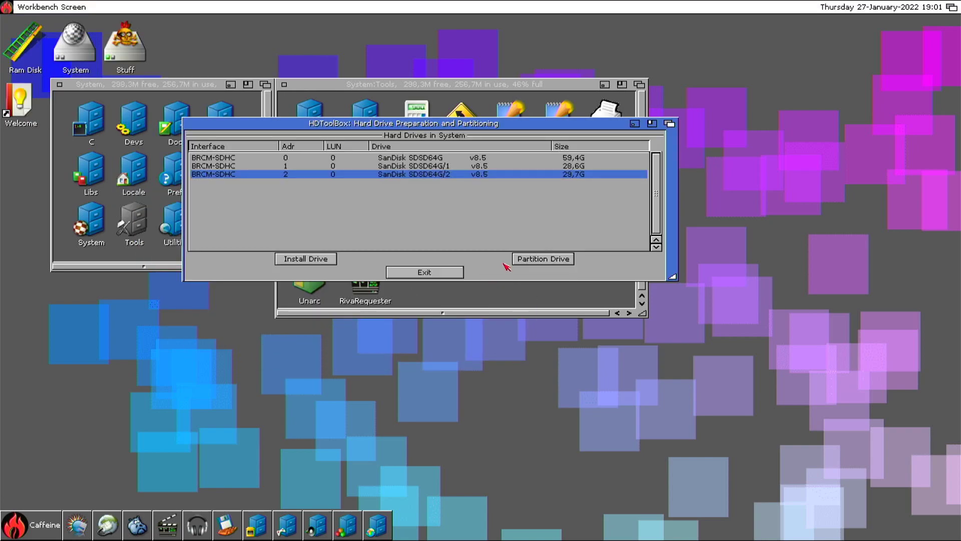
- Partition the address 2 drive with the default setup that makes one partition spanning the whole drive
click(564, 259)
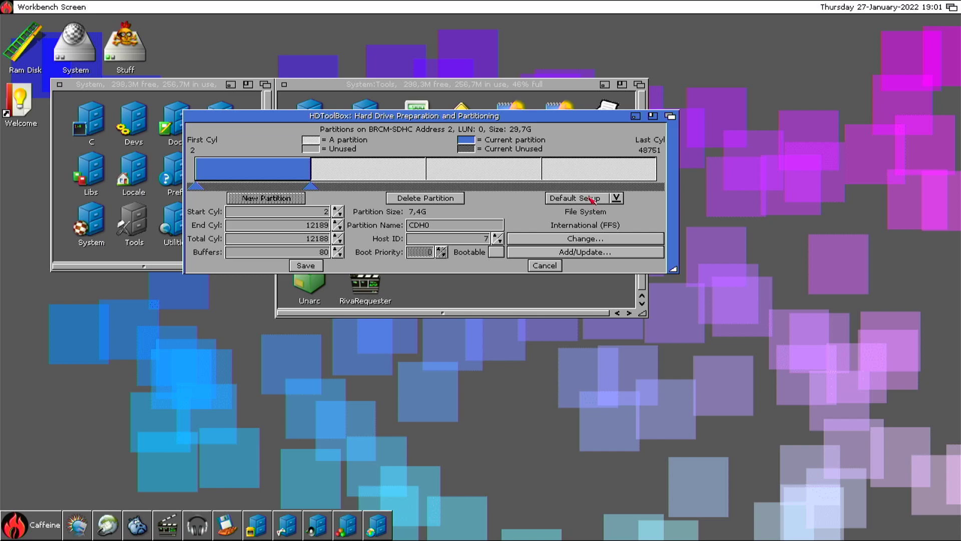
drag(592, 199, 593, 286)
drag(594, 200, 591, 216)
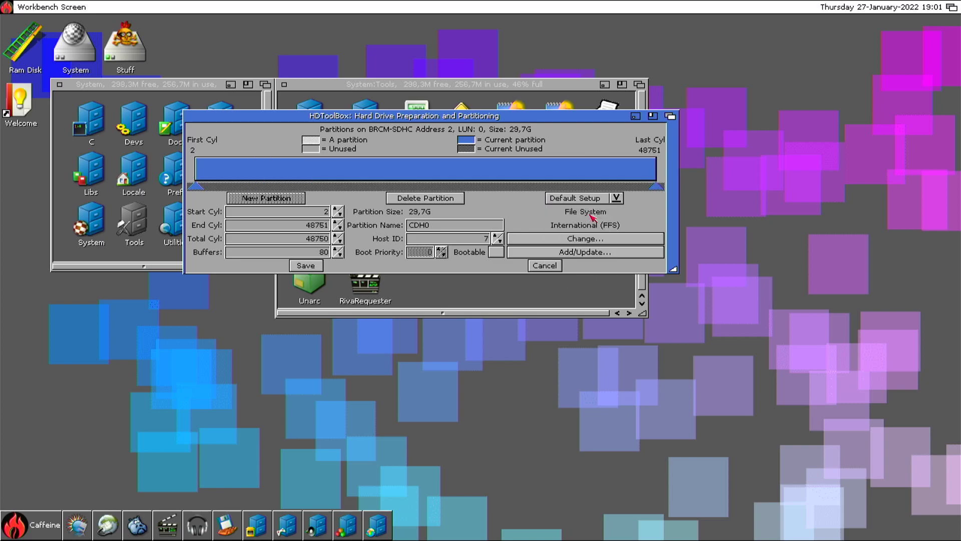
drag(513, 115, 511, 106)
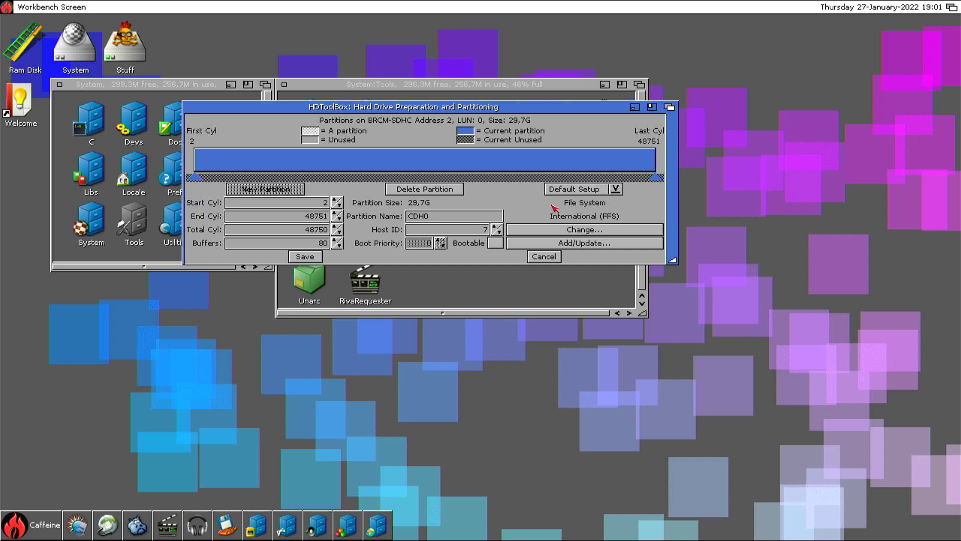
- Open the file systems of the address 2 drive and delete the L:FastFileSystem entry
click(572, 245)
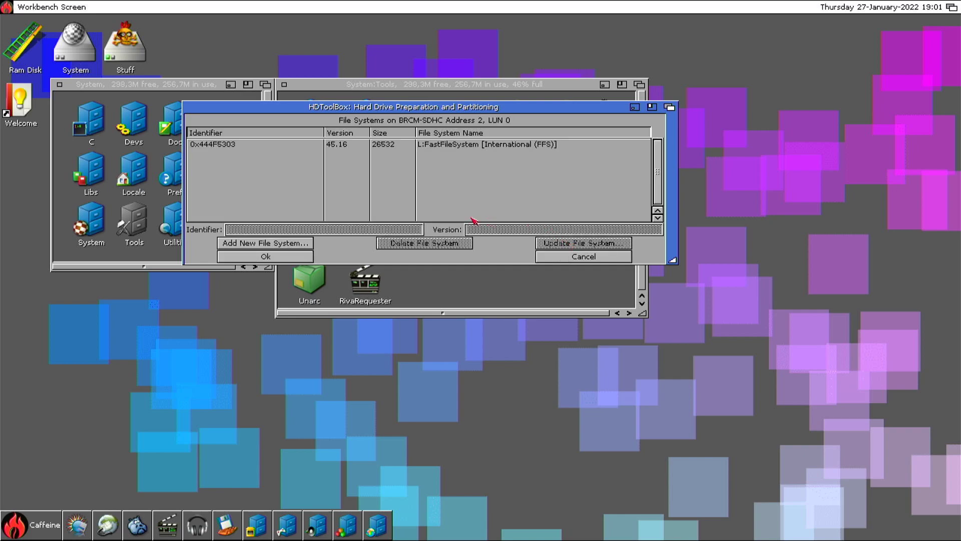
click(435, 145)
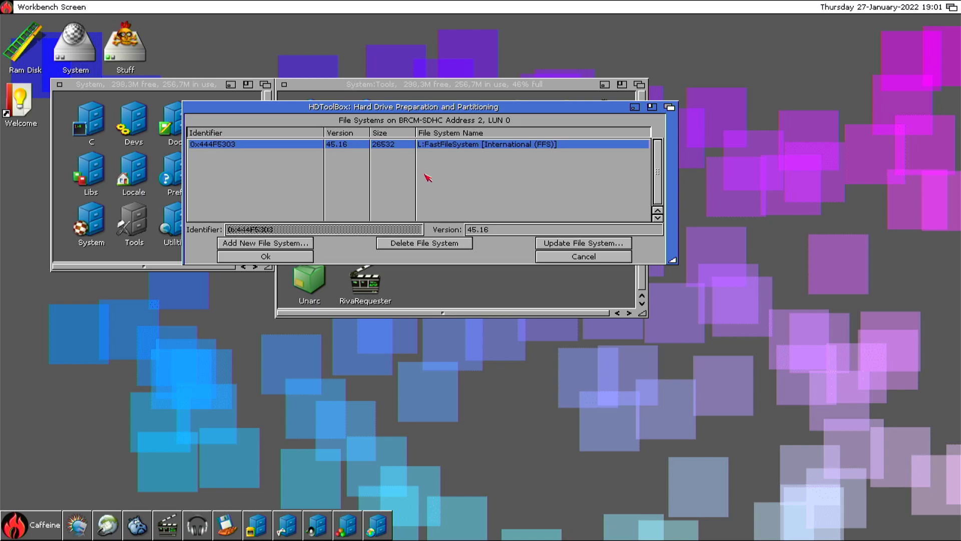
click(446, 243)
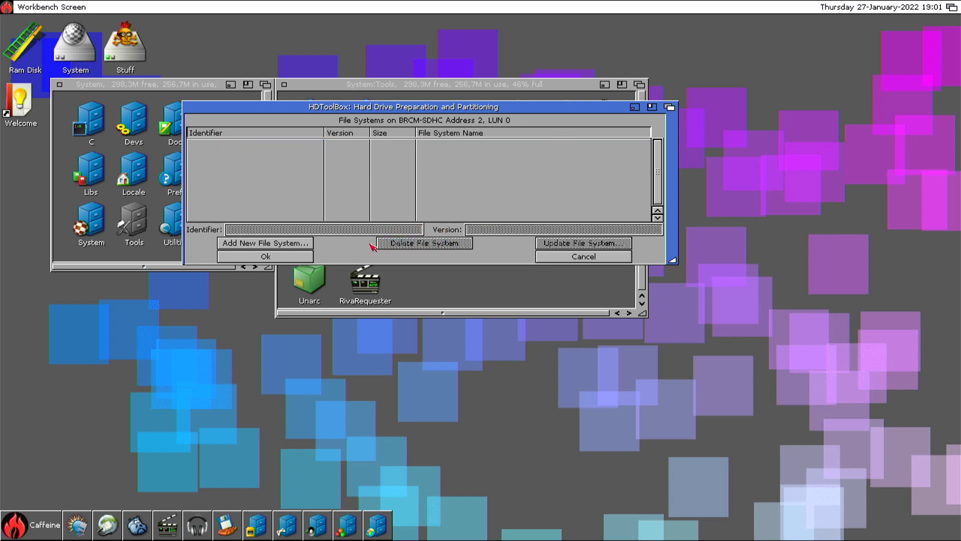
- Add a new file system to the address 2 drive by loading pfs3aio040 from the L: drawer
click(305, 246)
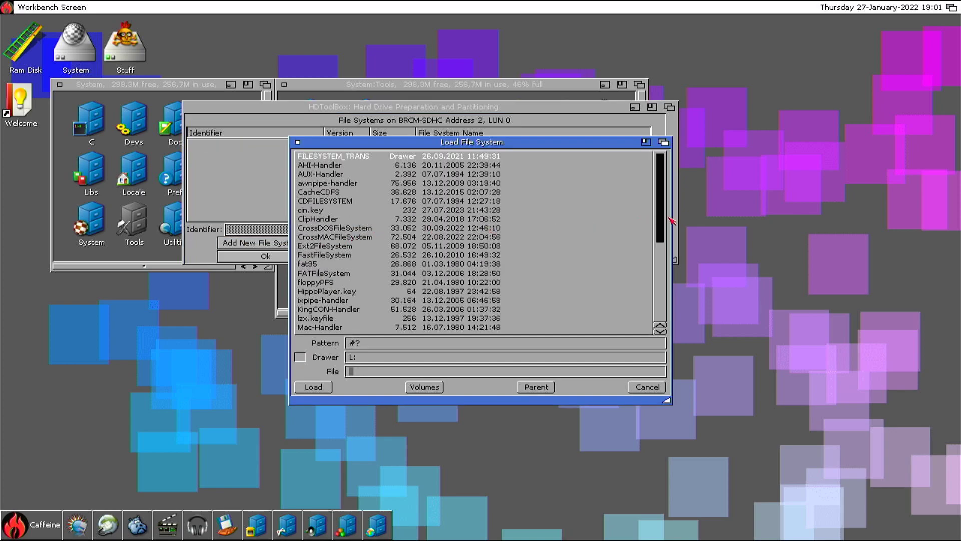
drag(660, 220, 663, 289)
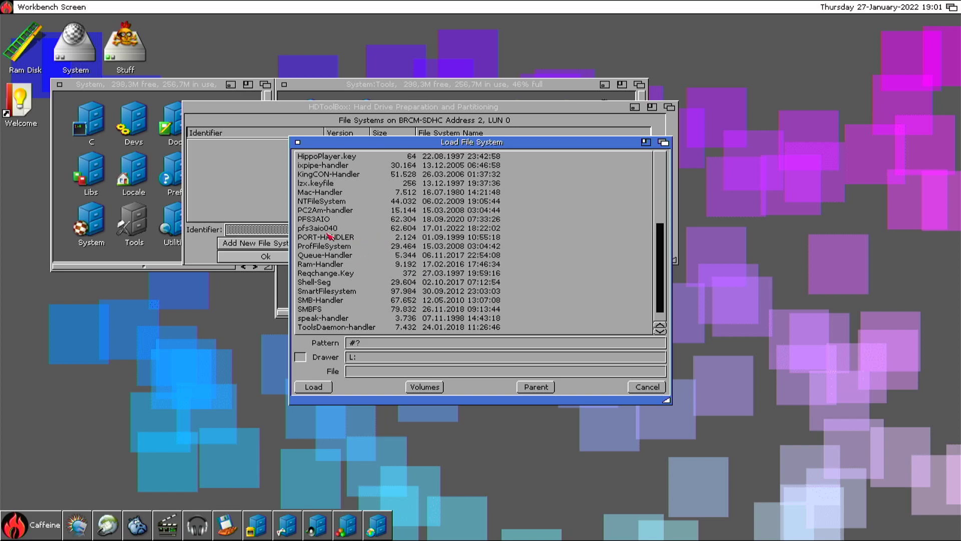
click(352, 230)
click(320, 388)
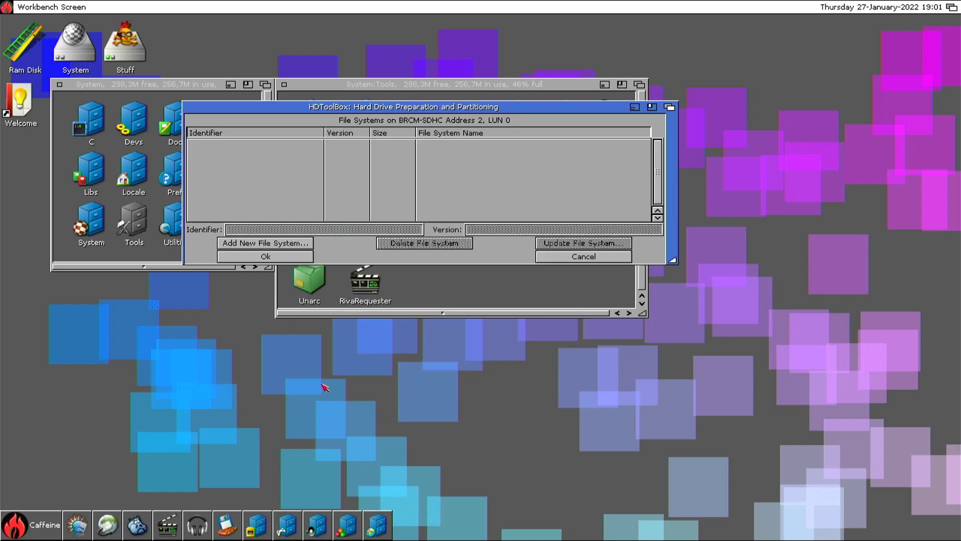
- Launch a second HDToolBox beside the first and look up the file system identifier used on the address 1 drive
drag(365, 107, 599, 170)
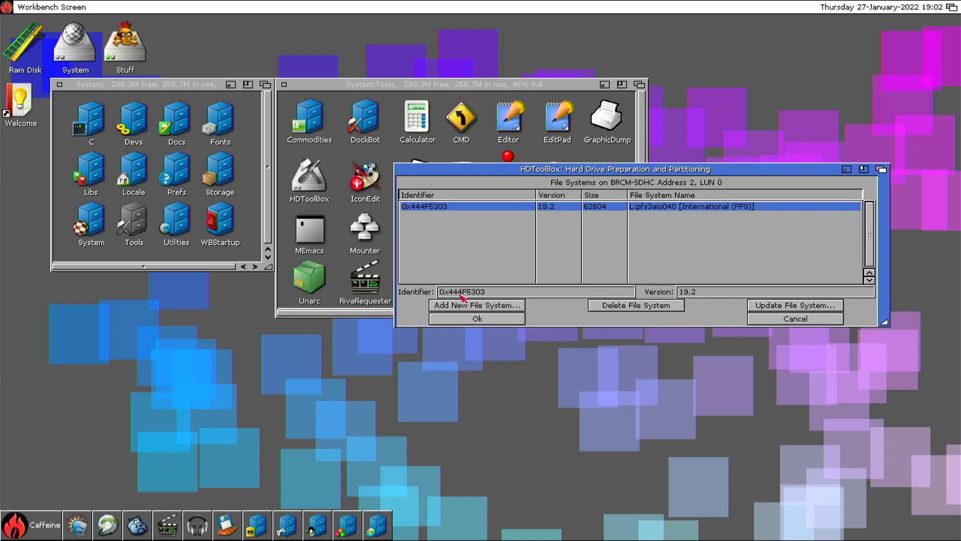
drag(493, 172, 552, 167)
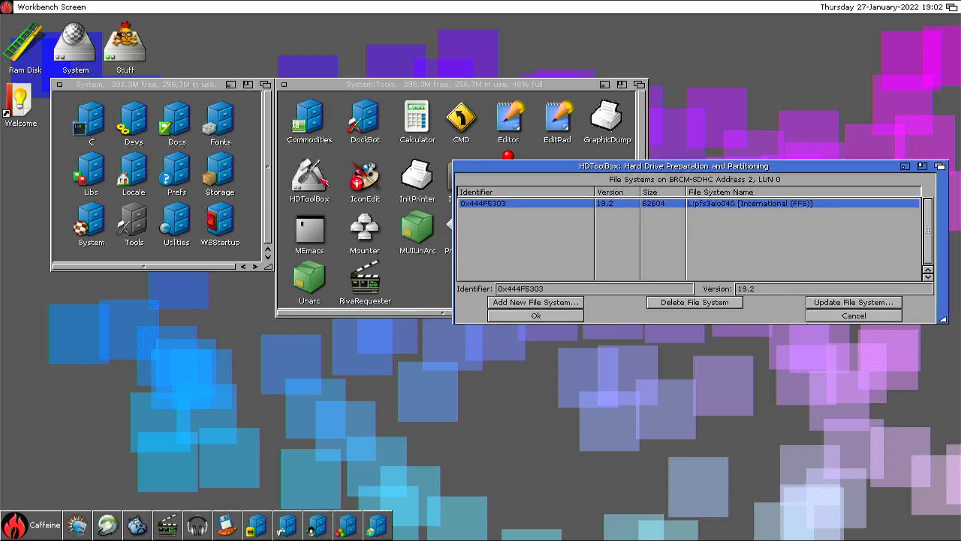
double_click(320, 179)
drag(393, 235, 208, 53)
click(278, 98)
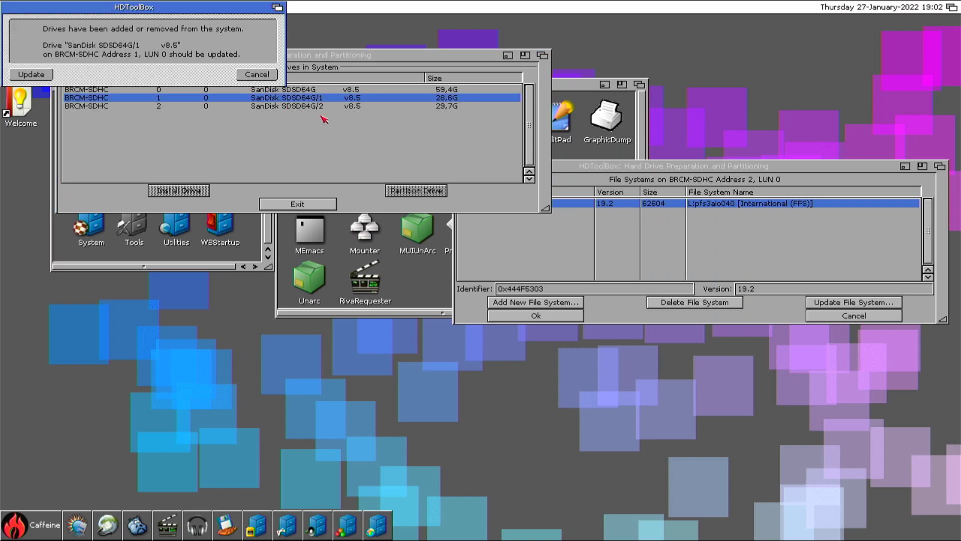
click(246, 77)
click(416, 190)
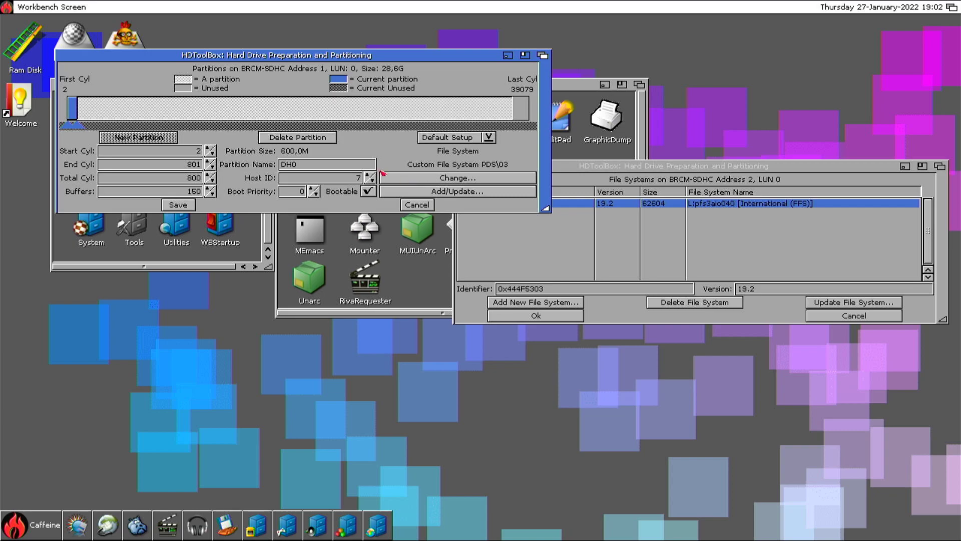
click(432, 193)
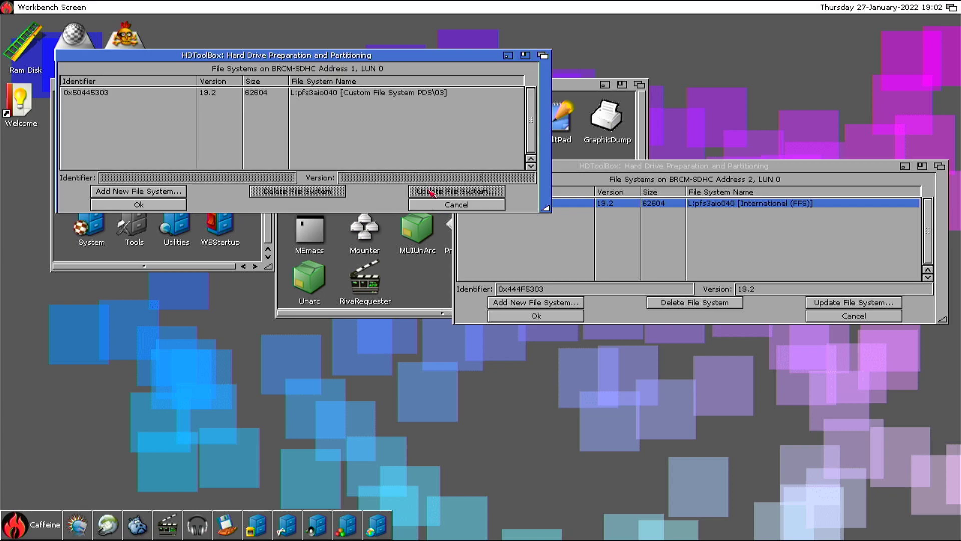
click(136, 93)
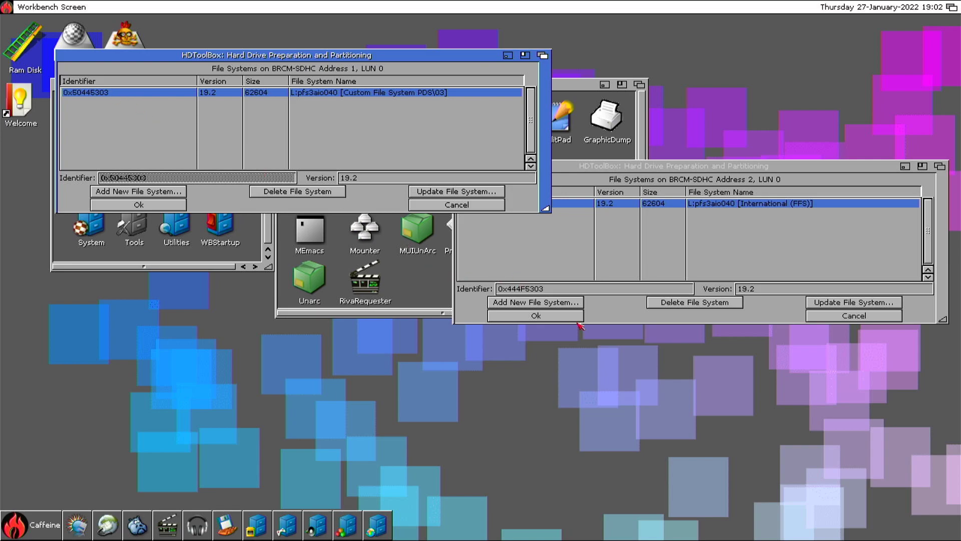
- Change the identifier of the pfs3aio040 file system on the address 2 drive to 0x50445303
click(555, 290)
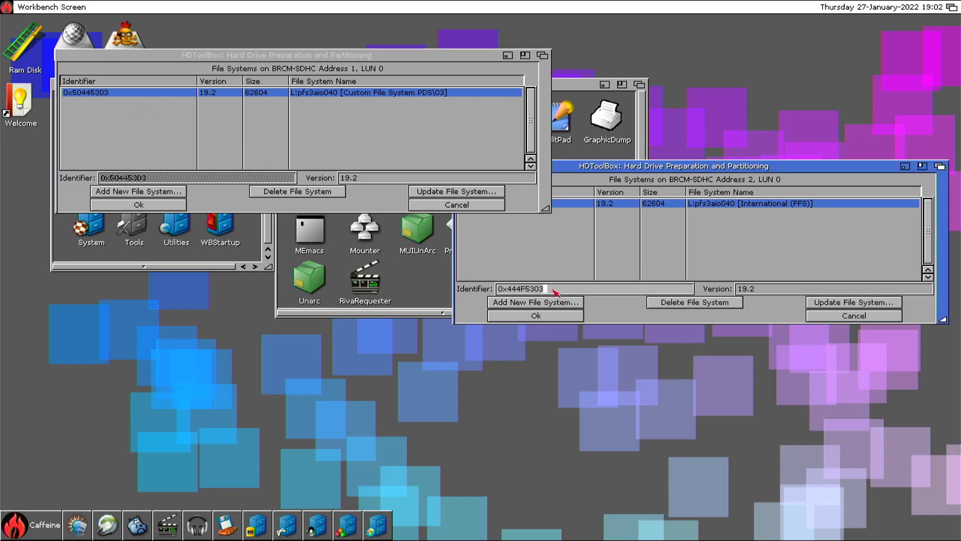
key(BackSpace)
key(BackSpace)
key(BackSpace)
key(BackSpace)
key(BackSpace)
key(BackSpace)
key(BackSpace)
text(50445303)
click(521, 292)
- Cancel out of the address 1 file systems and partitions and exit the second HDToolBox
click(457, 204)
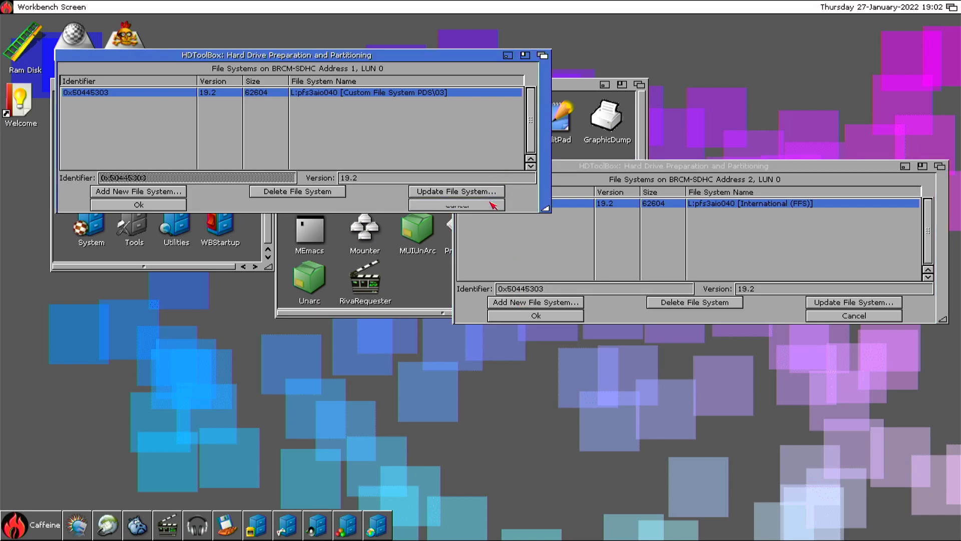
click(421, 204)
click(315, 205)
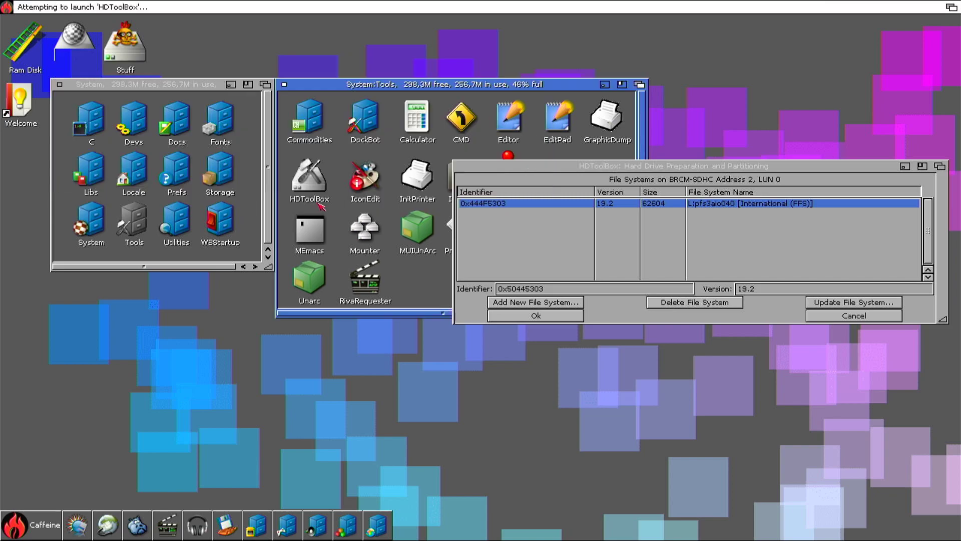
- Apply the identifier 0x50445303 to the pfs3aio040 file system and accept the file system list of the address 2 drive
drag(526, 170, 337, 180)
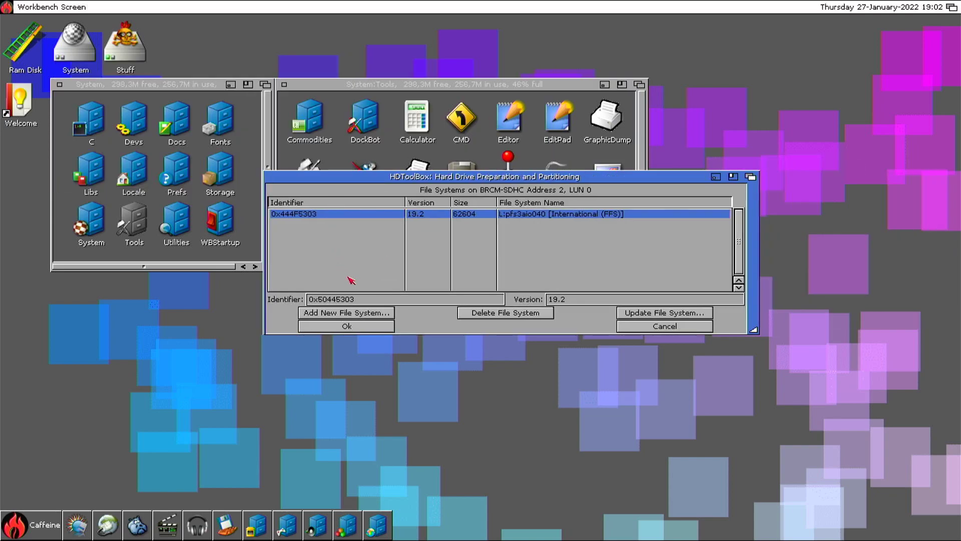
click(403, 299)
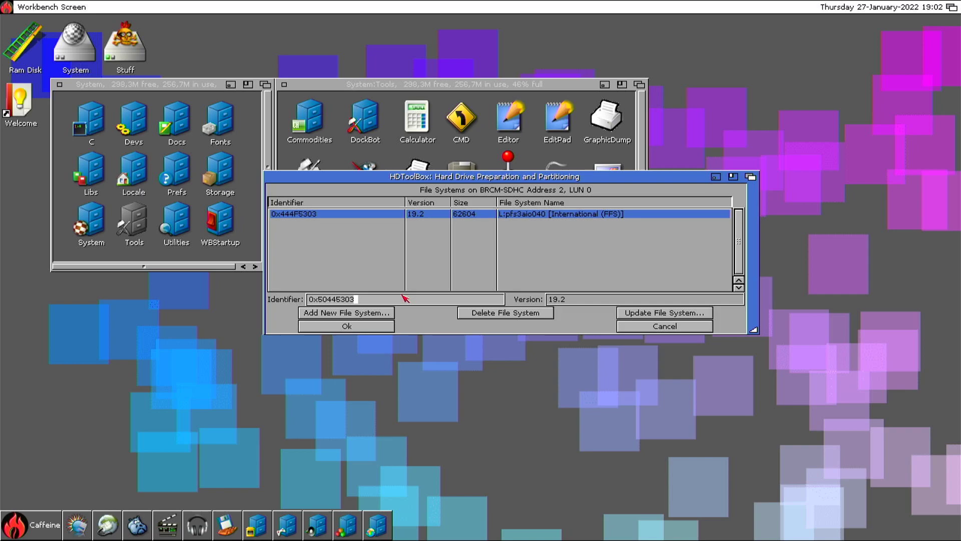
key(Return)
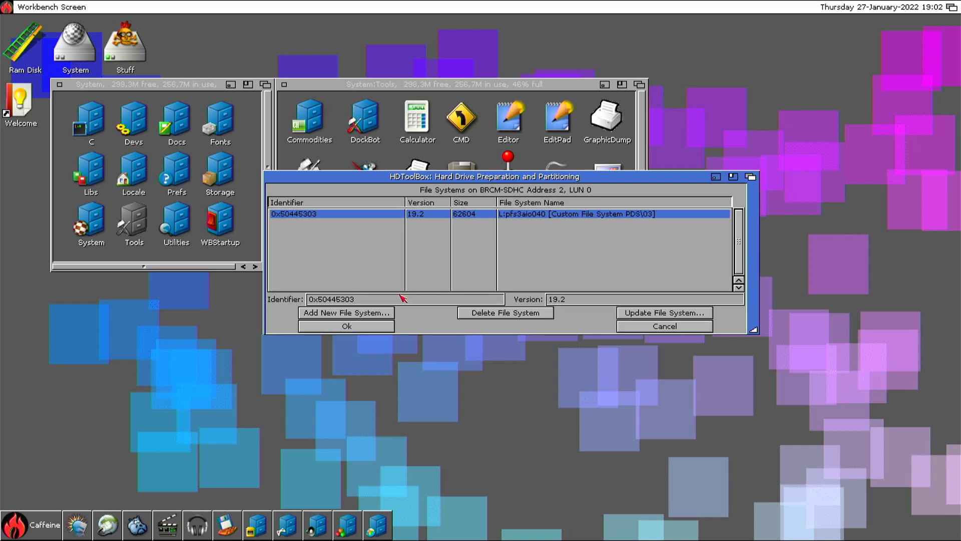
click(345, 326)
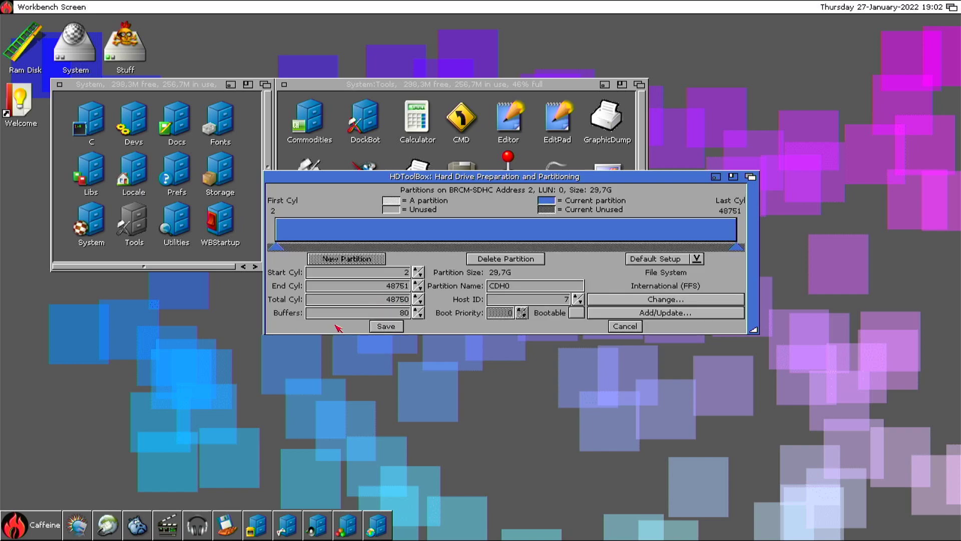
- Change the CDH0 partition's file system to PDS\03 with a file system block size of 512
click(619, 301)
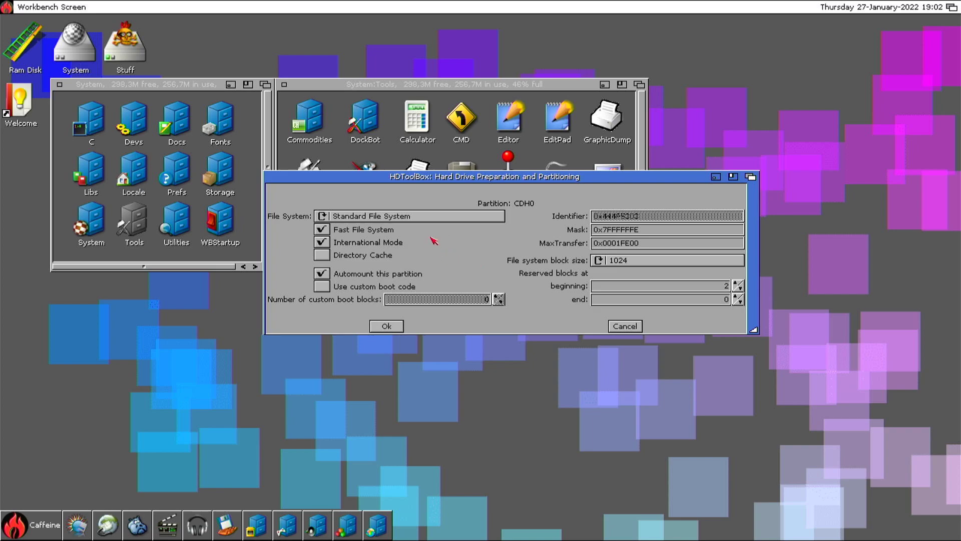
drag(433, 216, 429, 241)
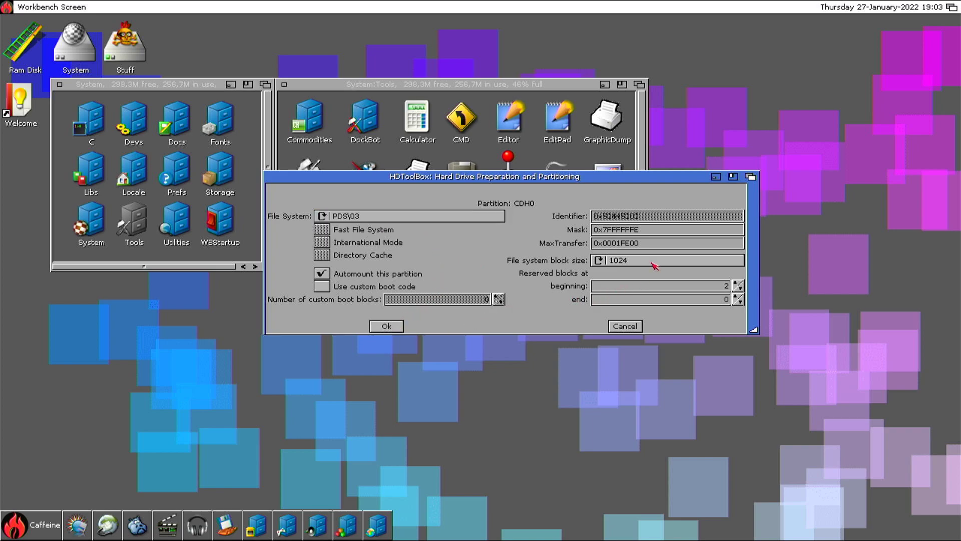
drag(657, 264, 657, 256)
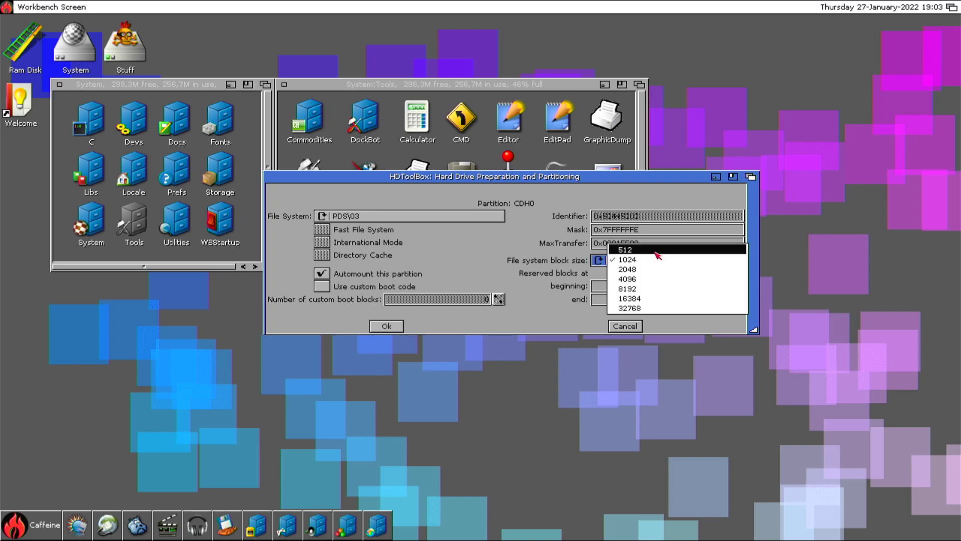
drag(655, 253, 652, 258)
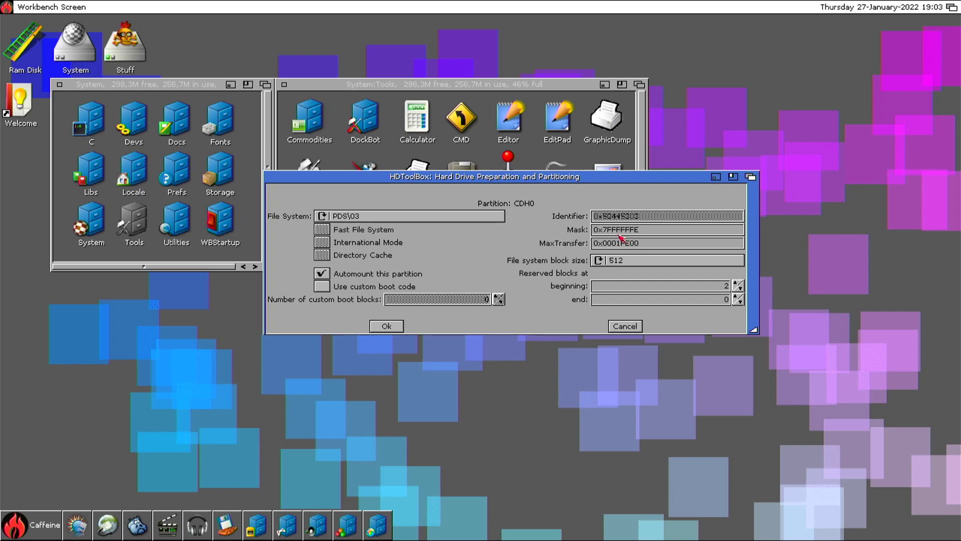
click(386, 325)
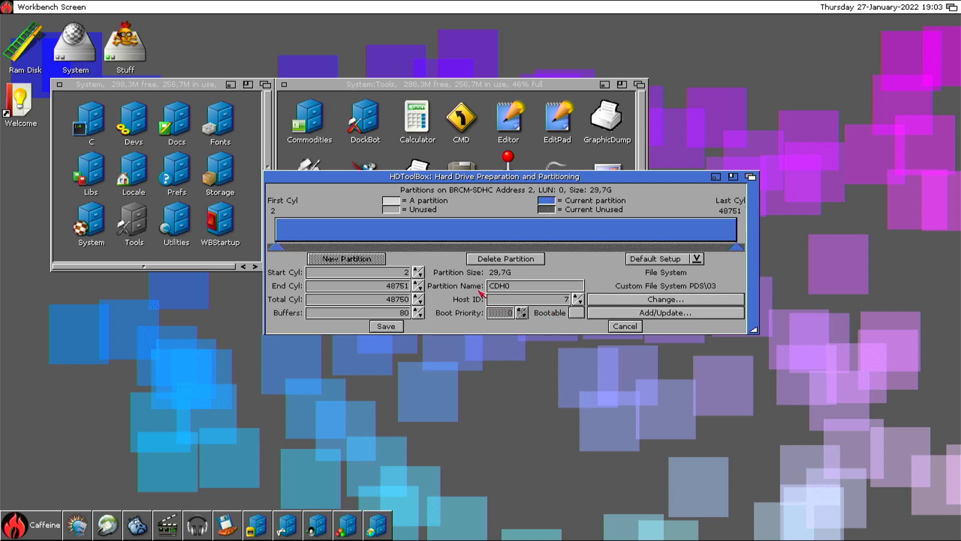
- Rename the partition from CDH0 to DH2
click(516, 291)
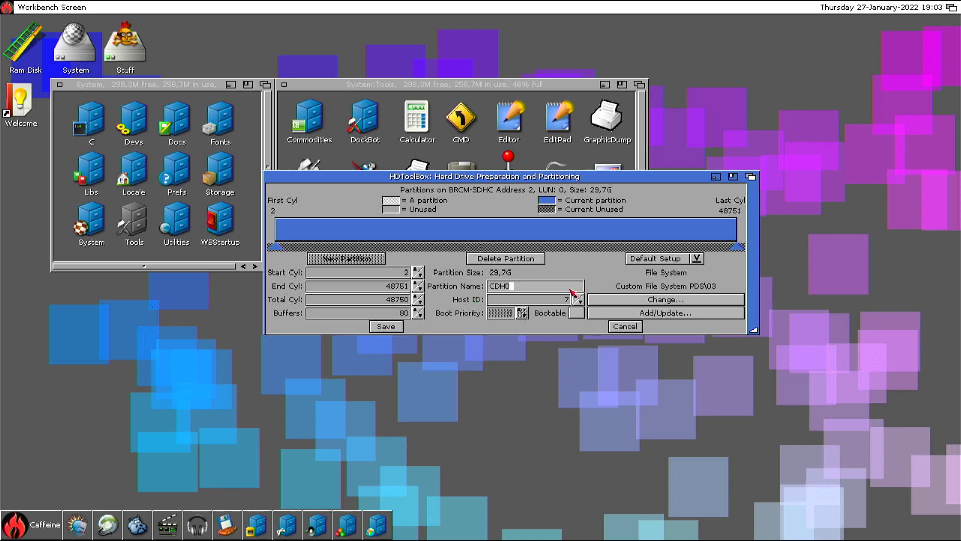
key(BackSpace)
key(BackSpace)
key(BackSpace)
text(DH2)
click(84, 58)
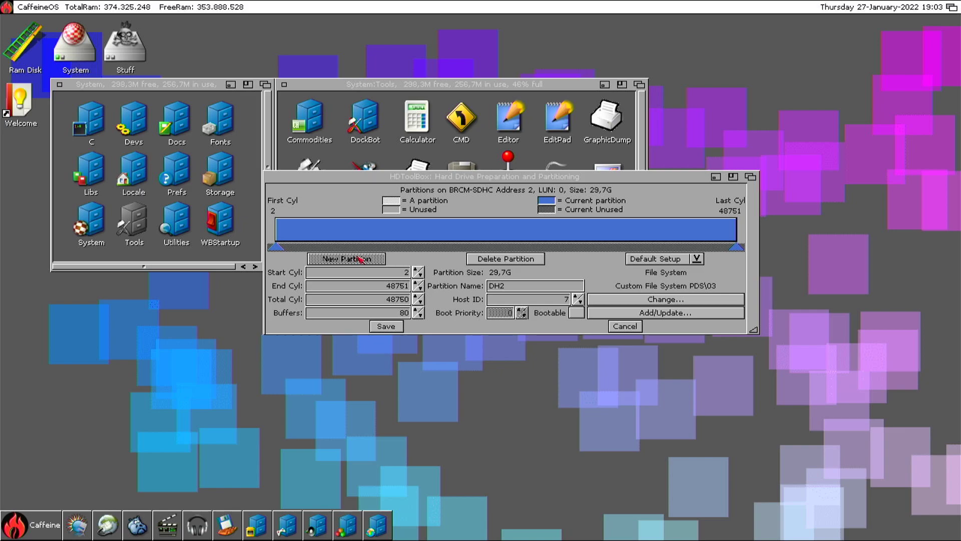
click(402, 186)
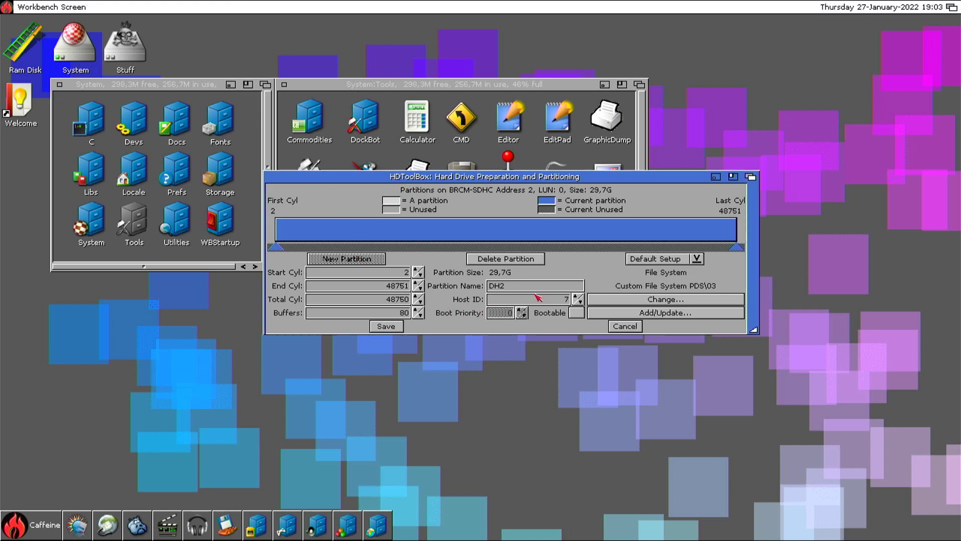
- Set the DH2 partition's buffers to 300
click(405, 313)
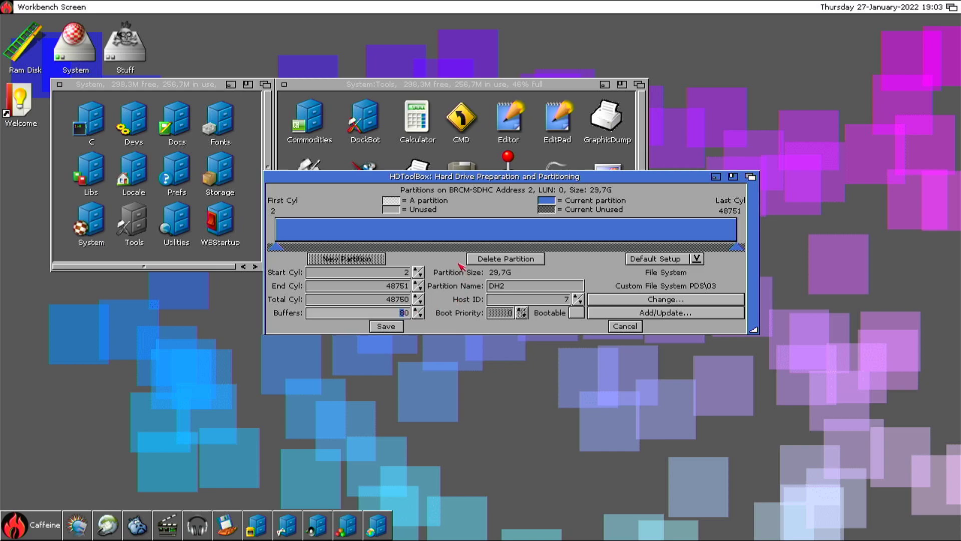
key(Delete)
key(Delete)
key(Return)
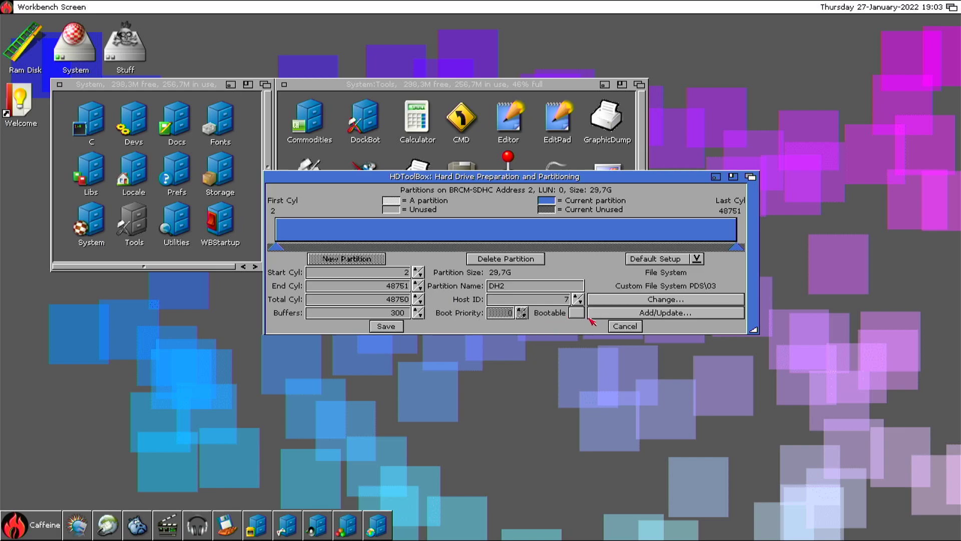
- Save the partition layout of the address 2 drive, accepting the deletion of its old partitions, and exit HDToolBox
drag(490, 176, 462, 176)
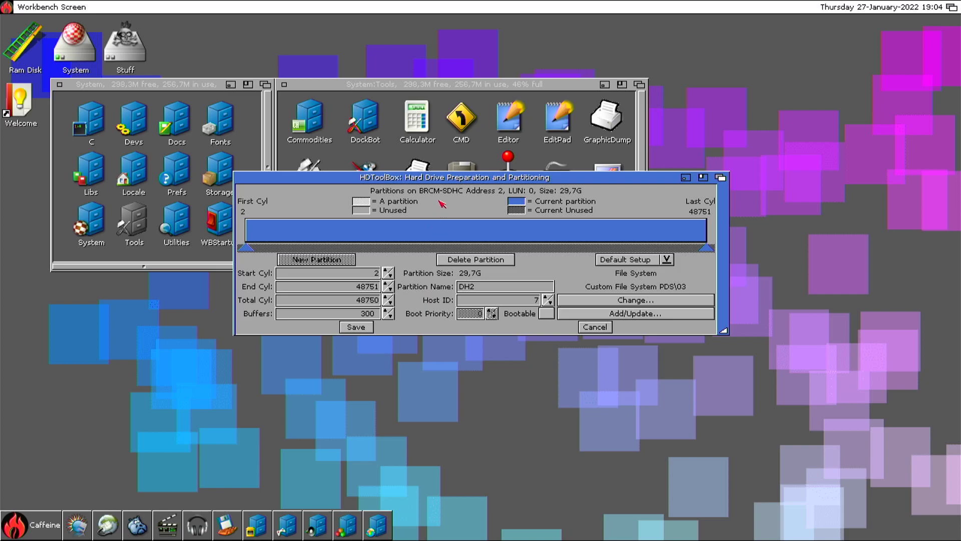
drag(472, 175, 474, 165)
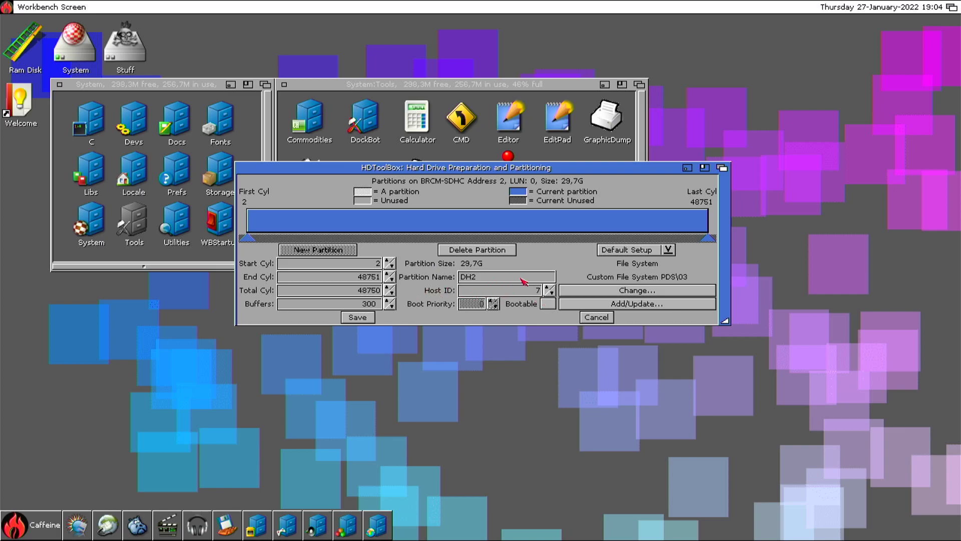
click(356, 319)
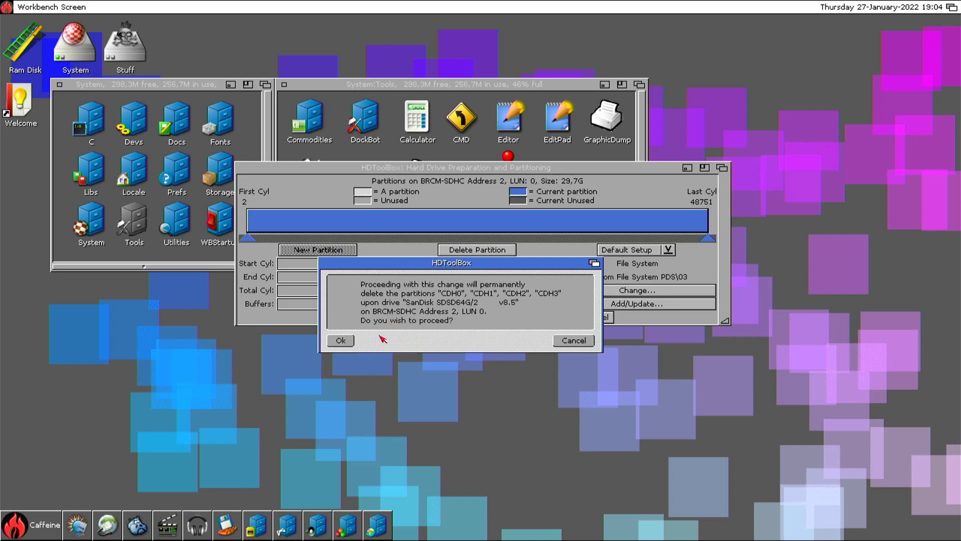
click(352, 344)
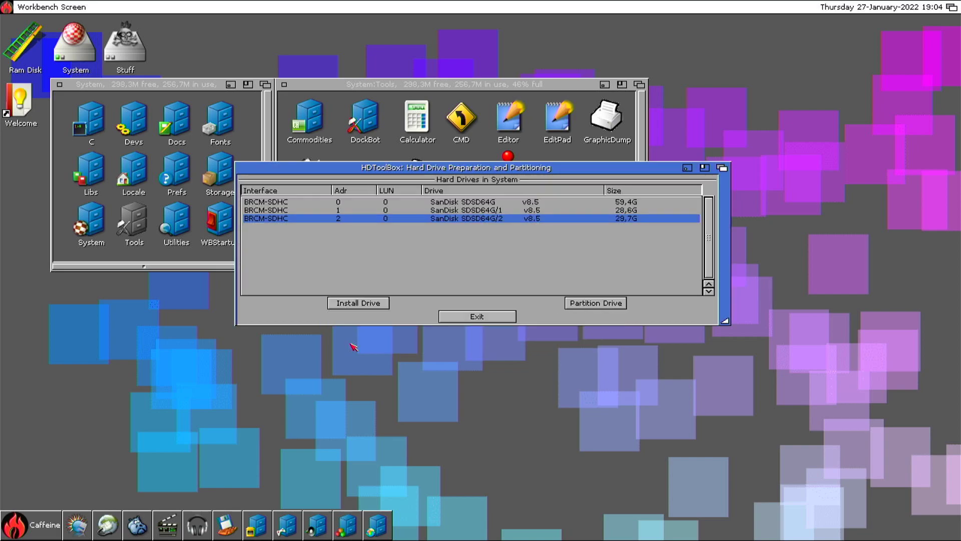
click(480, 317)
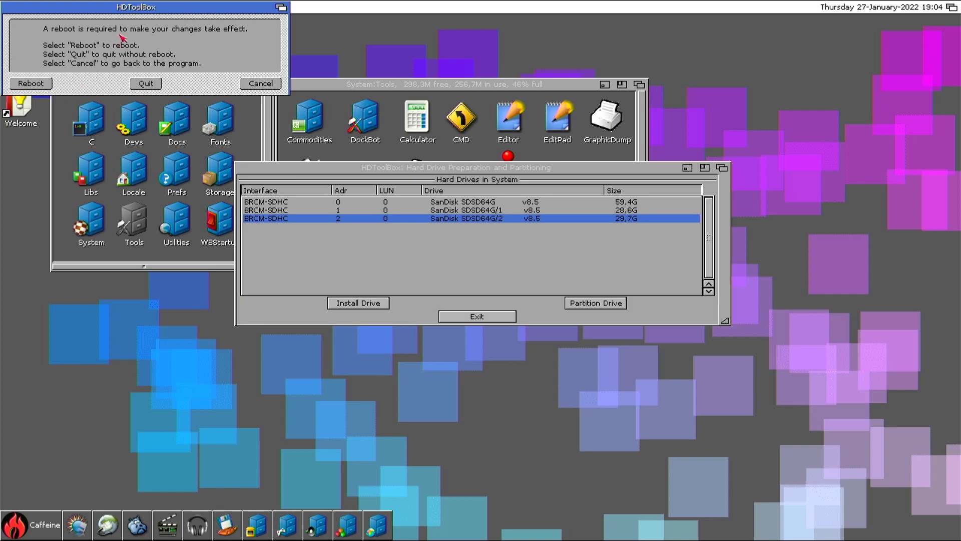
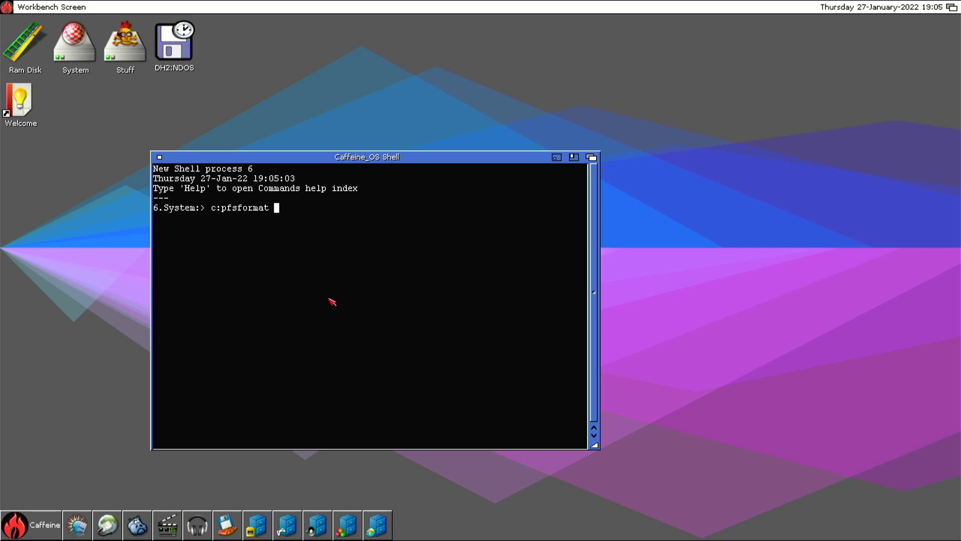
- Format the new partition in the Shell with "c:pfsformat device dh2: name Test quick noicons fnsize 107" and dismiss the PFS3 notice
text(device dh2: name Test)
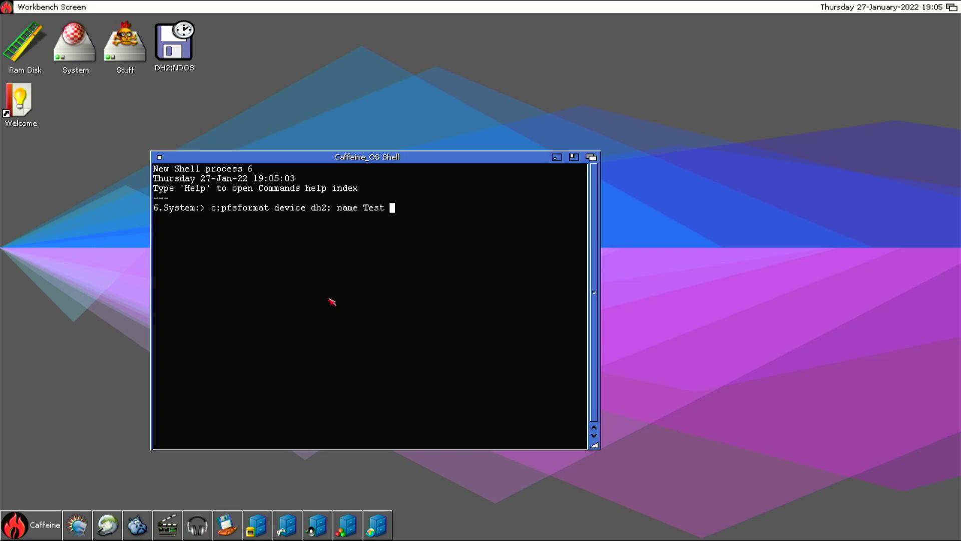
text( quick noicons)
text(fnsize)
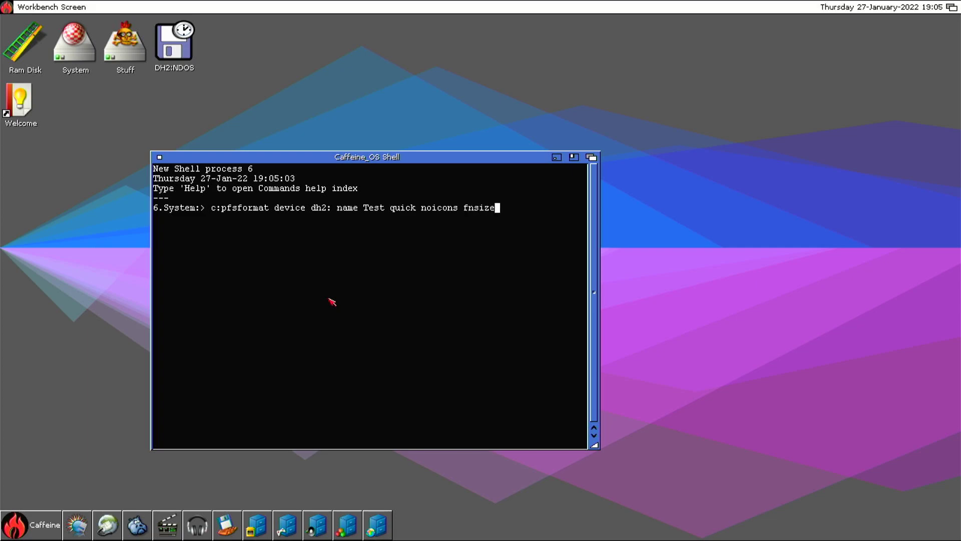
text( 107)
key(Return)
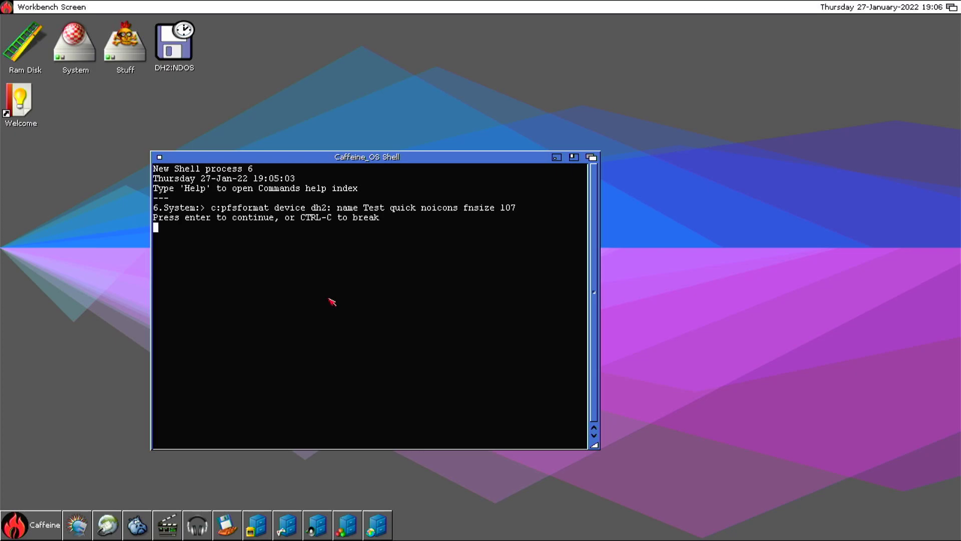
key(Return)
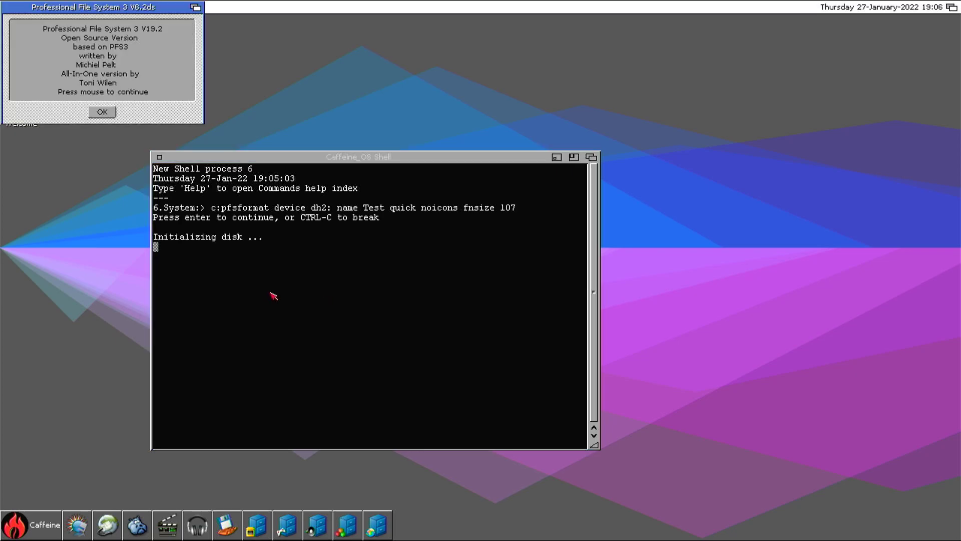
click(102, 112)
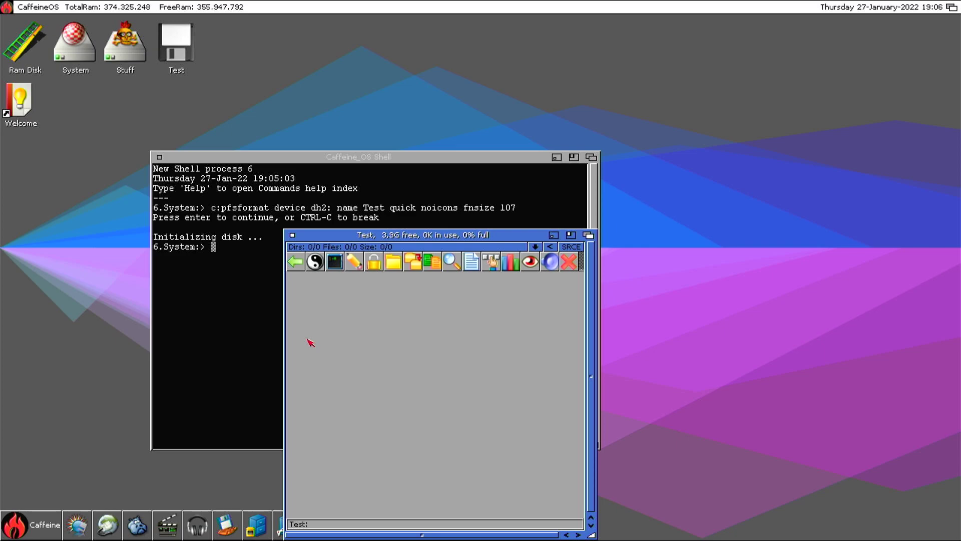
- Close the file lister and the Shell, and view the contents of the Test volume in its drawer window
click(293, 235)
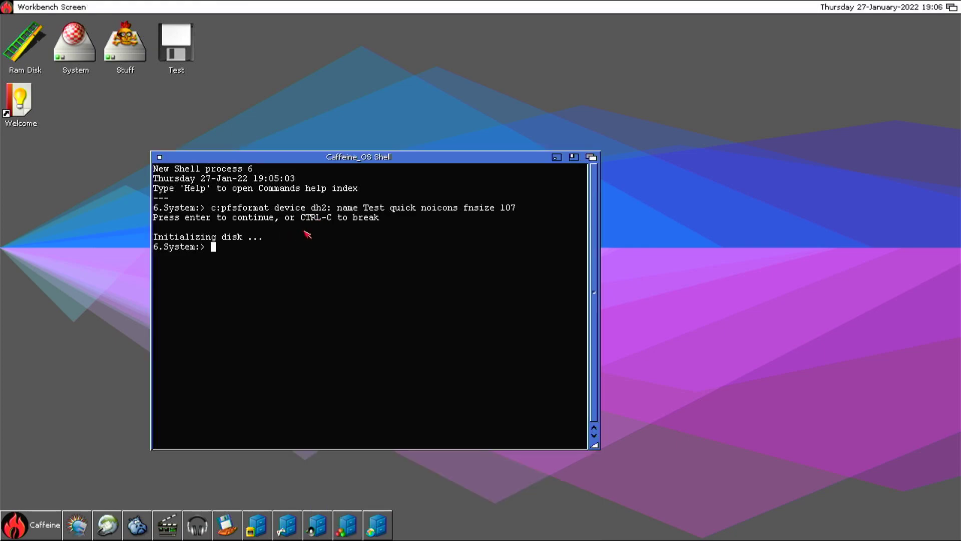
drag(169, 159, 159, 141)
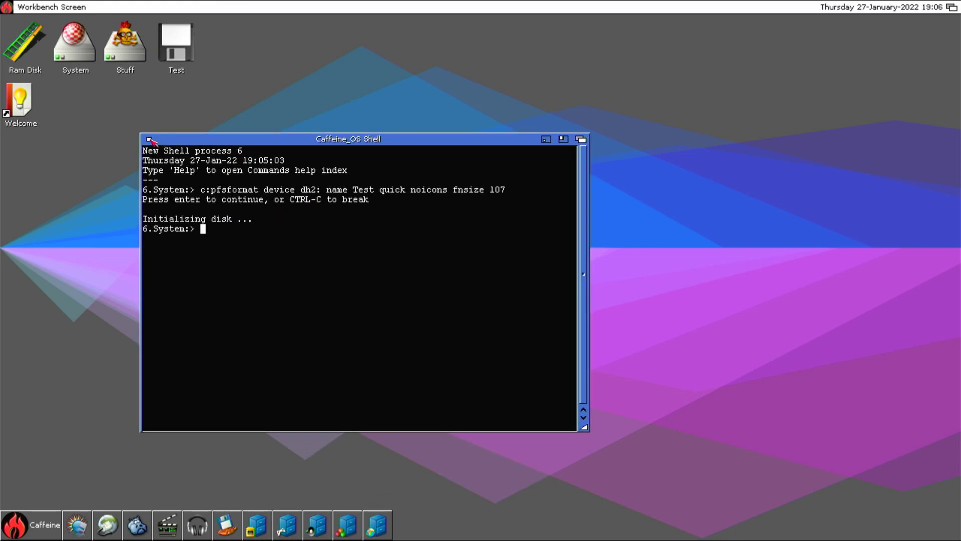
click(150, 141)
double_click(189, 37)
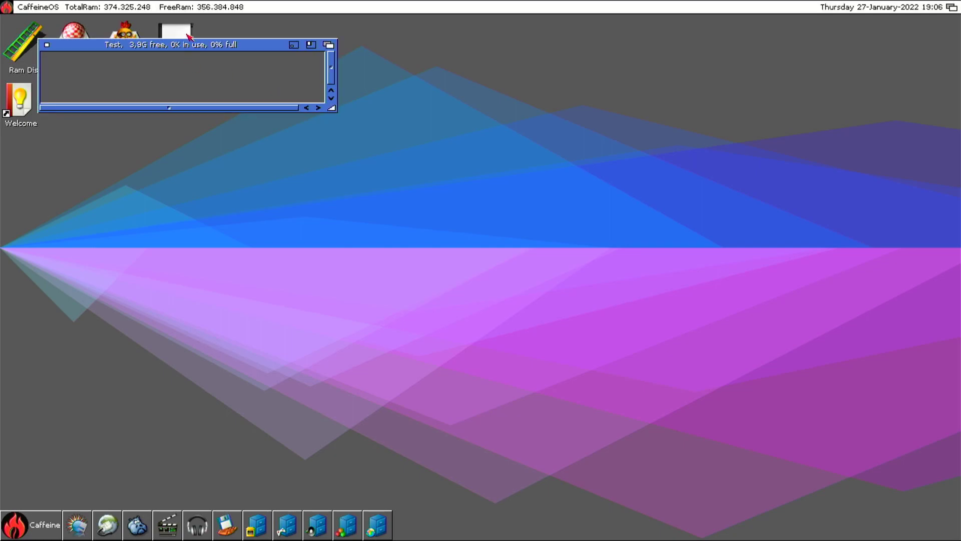
drag(188, 45, 376, 99)
click(235, 99)
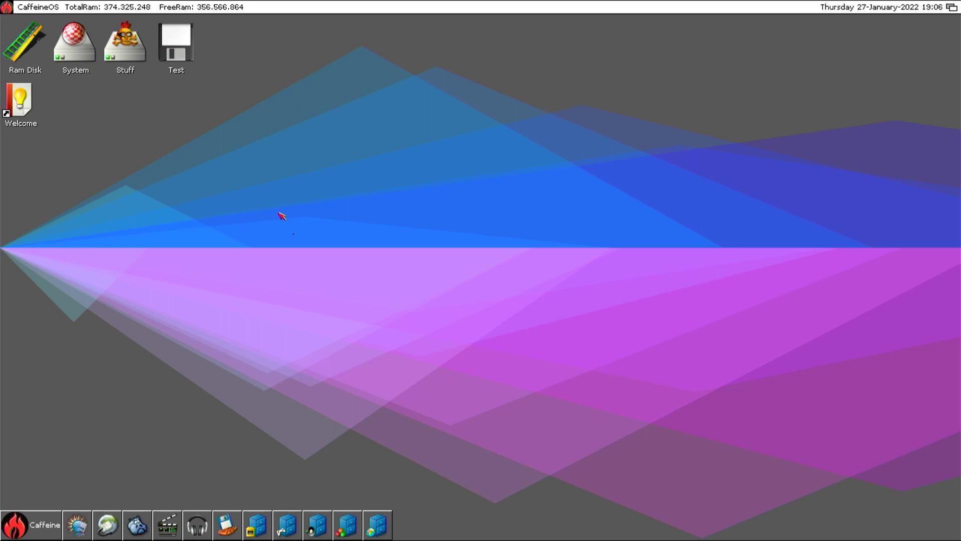
- Replace the Test volume's icon with the Stuff drive's icon in its information window and save it
right_click(182, 55)
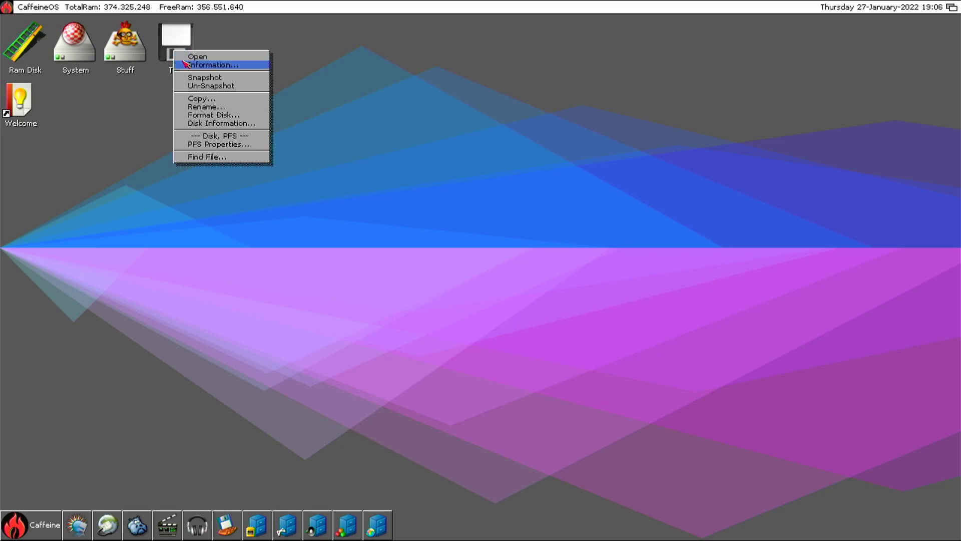
click(191, 65)
drag(145, 59, 503, 269)
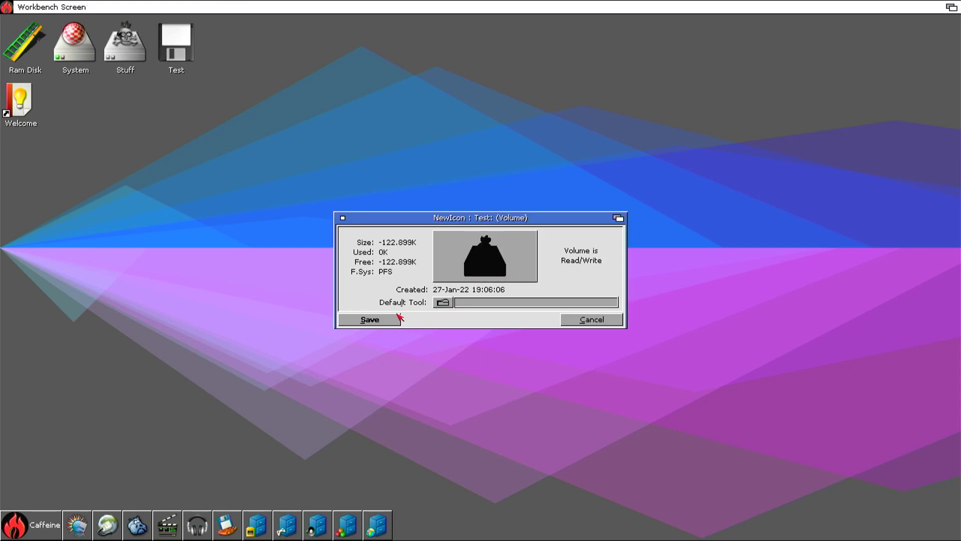
click(368, 321)
click(167, 60)
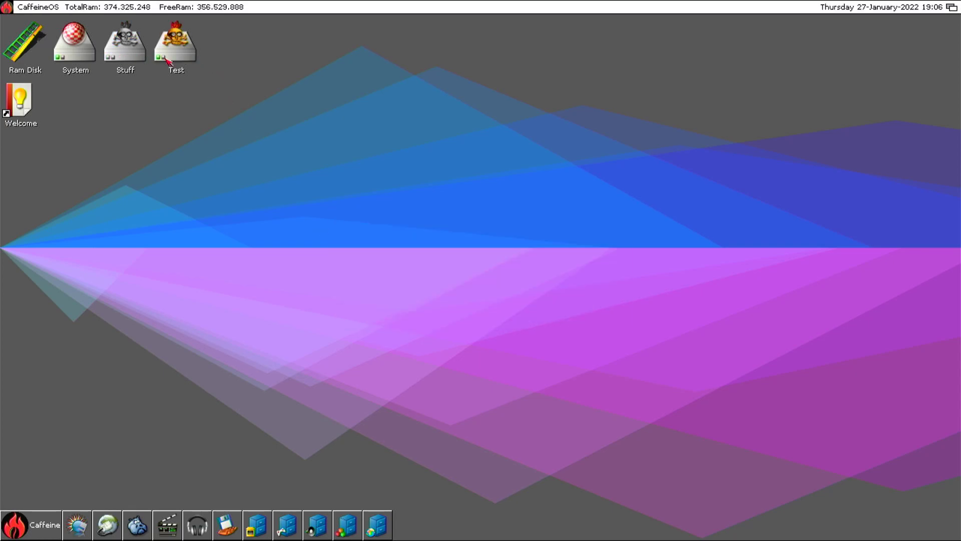
- Show the device list, open the Test volume from it and select its Disk.info file
key(super+l)
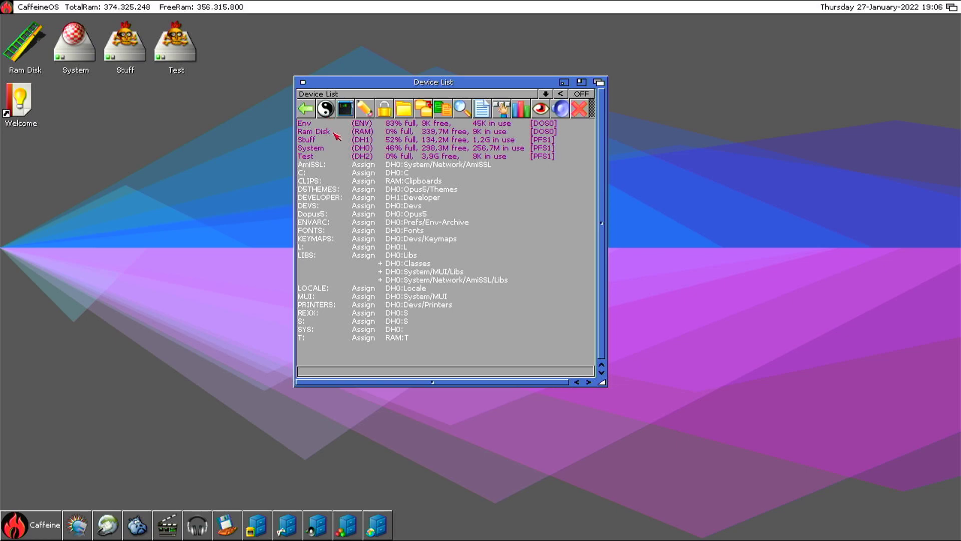
double_click(339, 155)
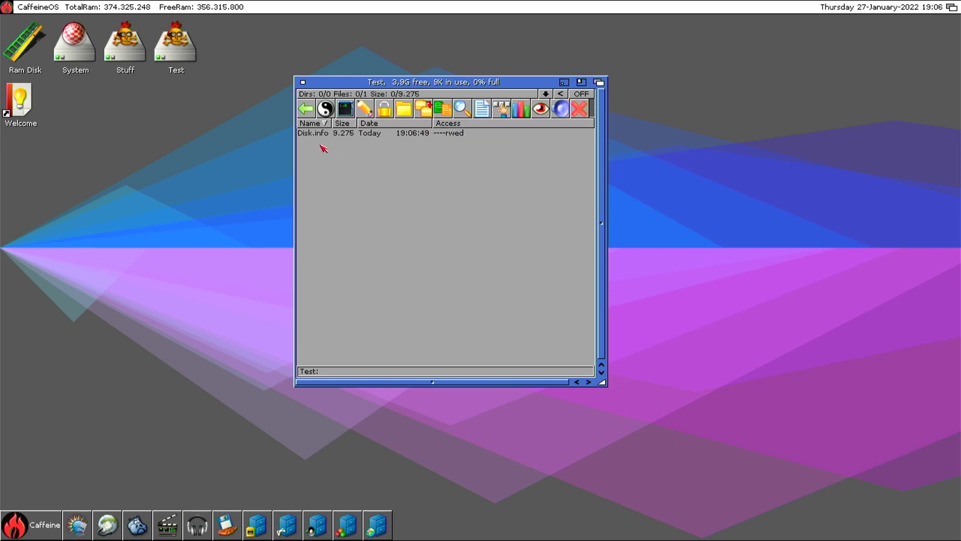
click(312, 133)
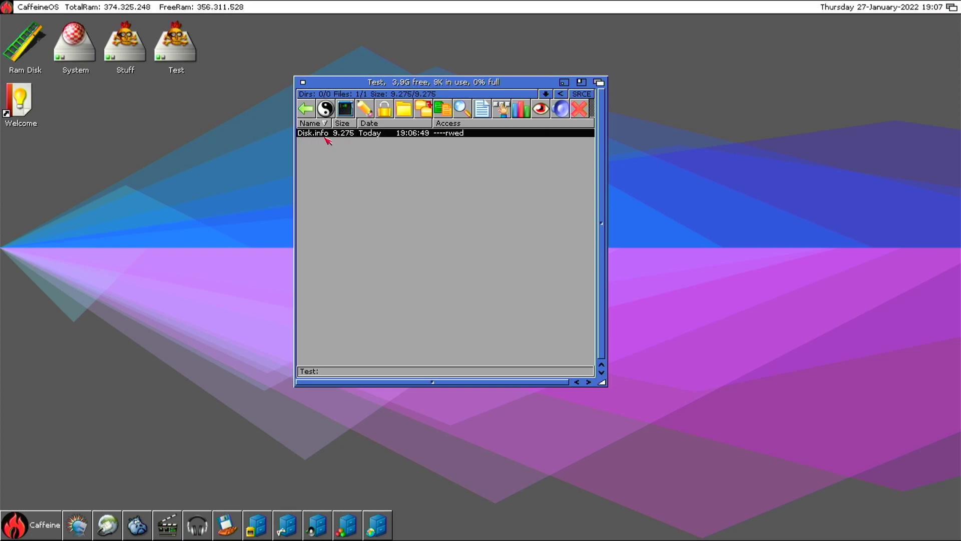
- Close the Test lister, open the Stuff volume's Music drawer in a new lister and show the Test volume in a second lister
click(303, 82)
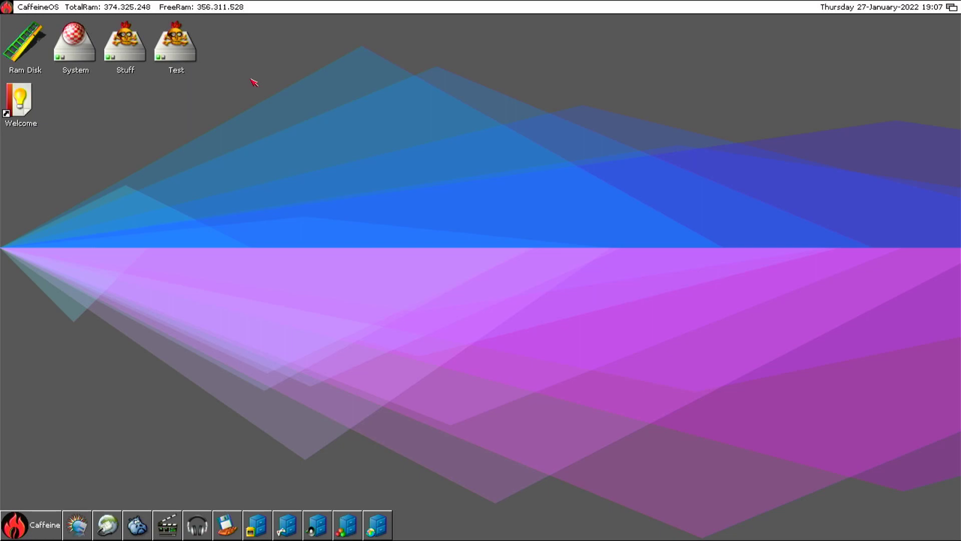
double_click(232, 112)
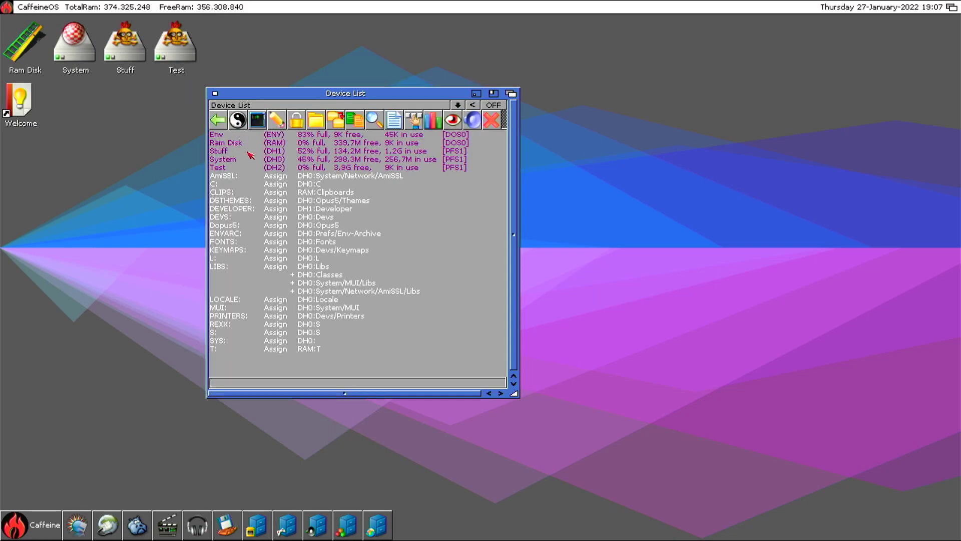
double_click(247, 153)
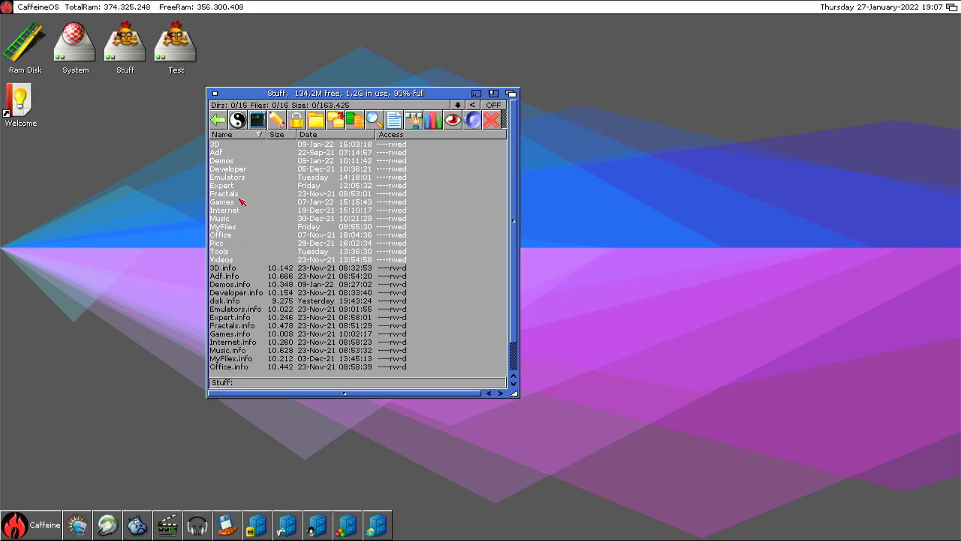
click(240, 220)
double_click(240, 221)
double_click(601, 166)
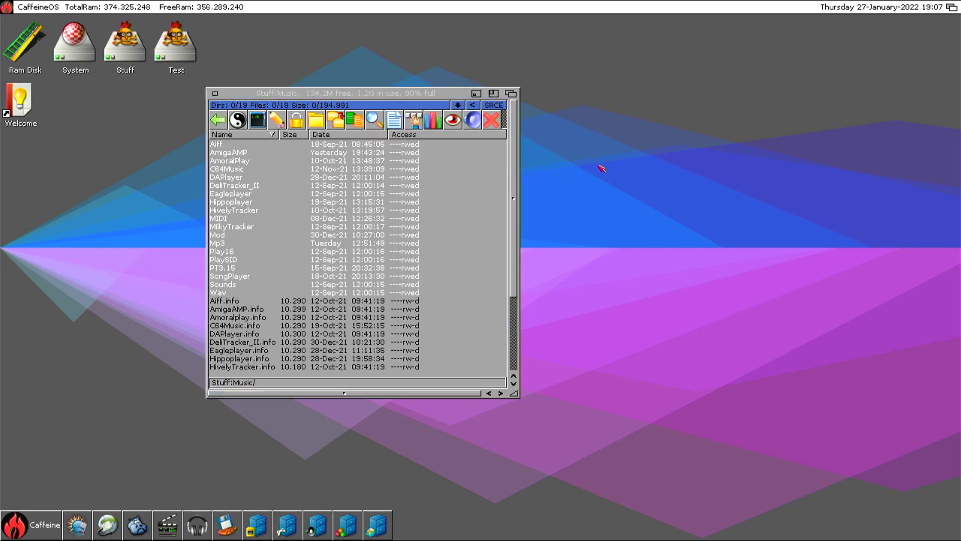
double_click(601, 221)
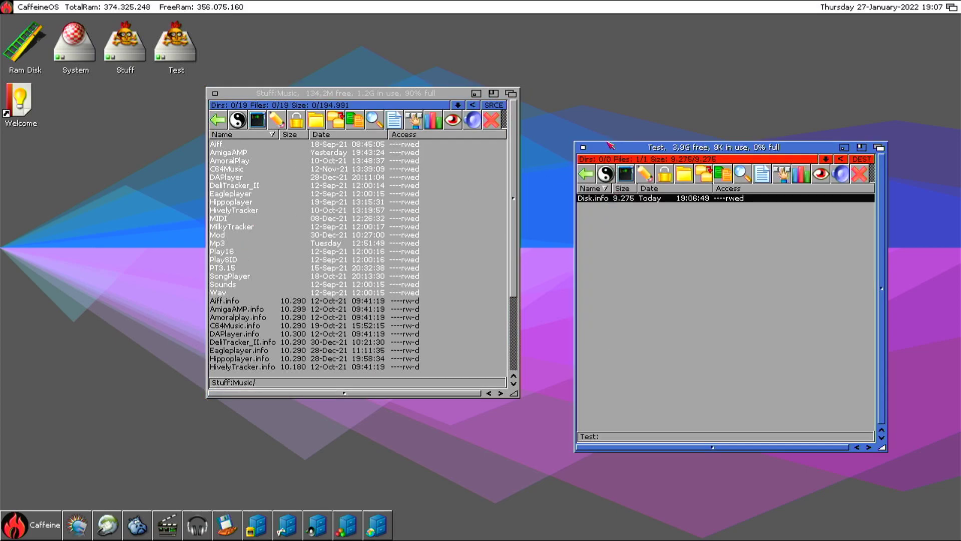
- Copy the files from DavidBowie-SpaceOddity.mp3 through TheJoker.mp3 in Stuff's Mp3 drawer to the Test volume, aborting the copy partway
double_click(242, 244)
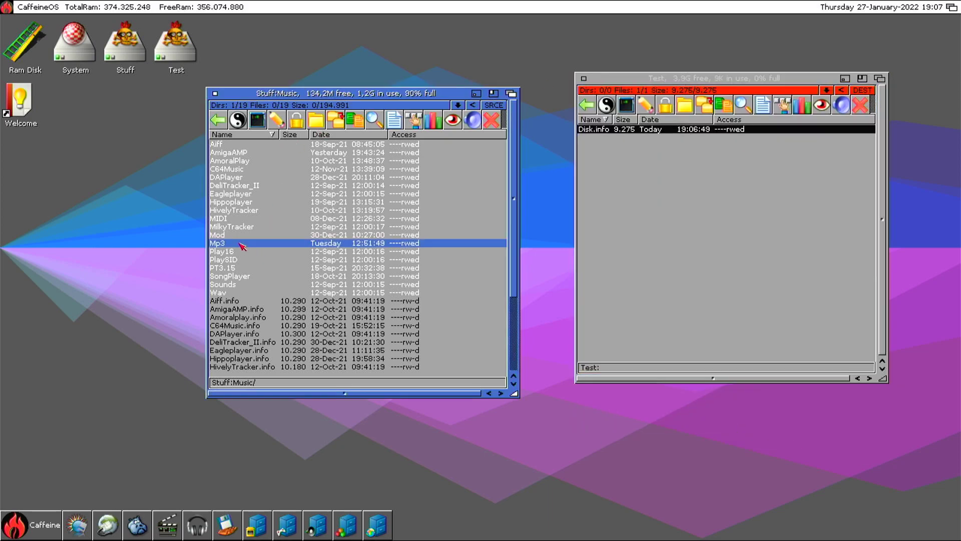
drag(313, 210, 315, 368)
click(343, 124)
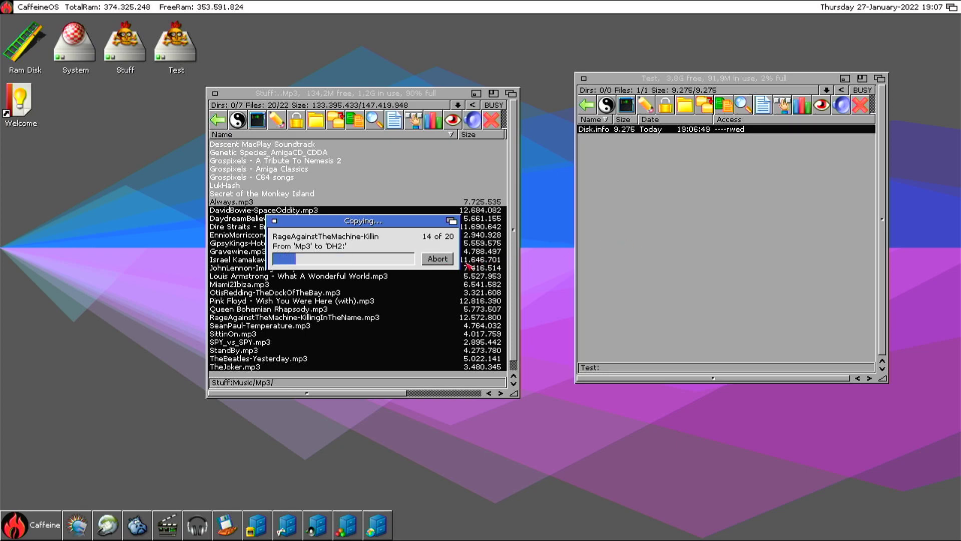
key(Escape)
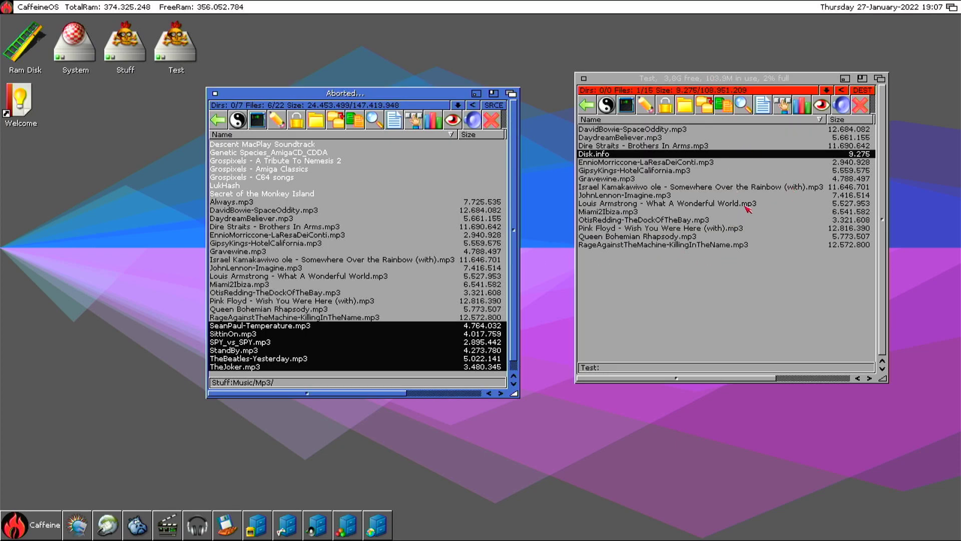
- Play the Israel Kamakawiwo ole - Somewhere Over the Rainbow MP3 from the Test volume and close the player
click(707, 186)
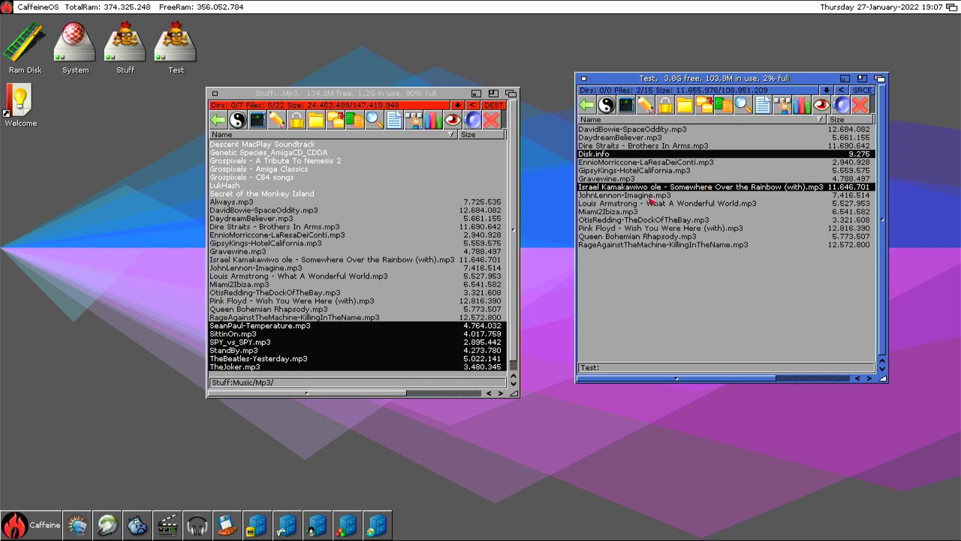
click(636, 187)
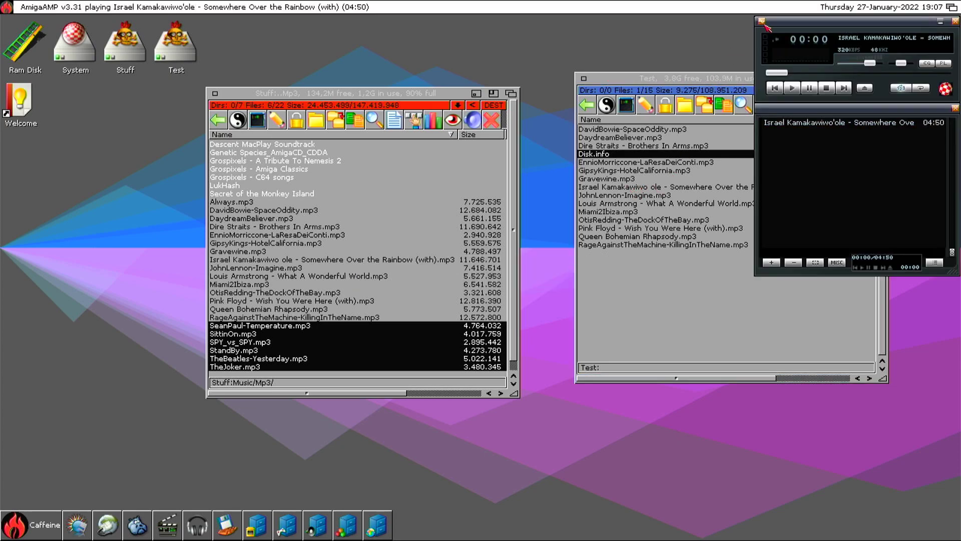
click(762, 23)
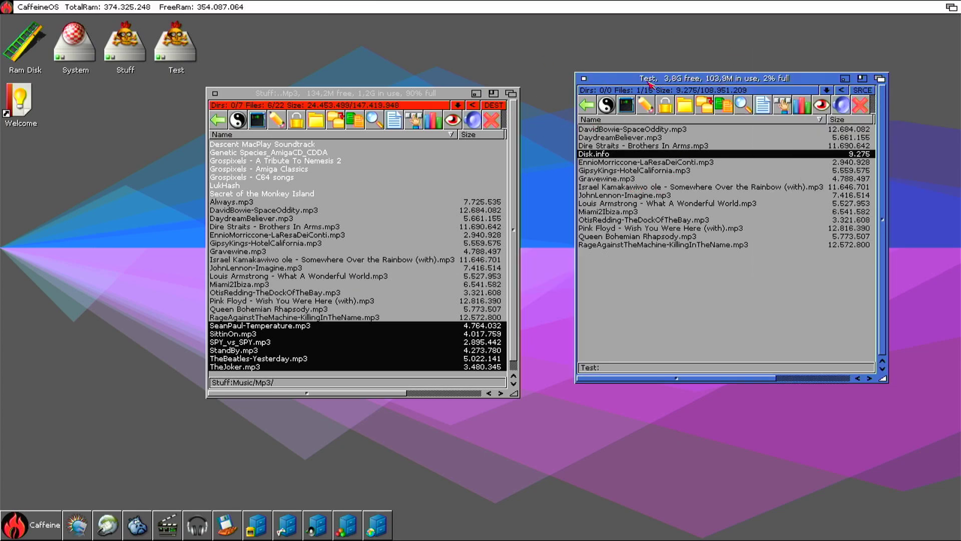
- Return the Mp3 lister to the root of Stuff and open its Pics/Nature drawer
click(219, 125)
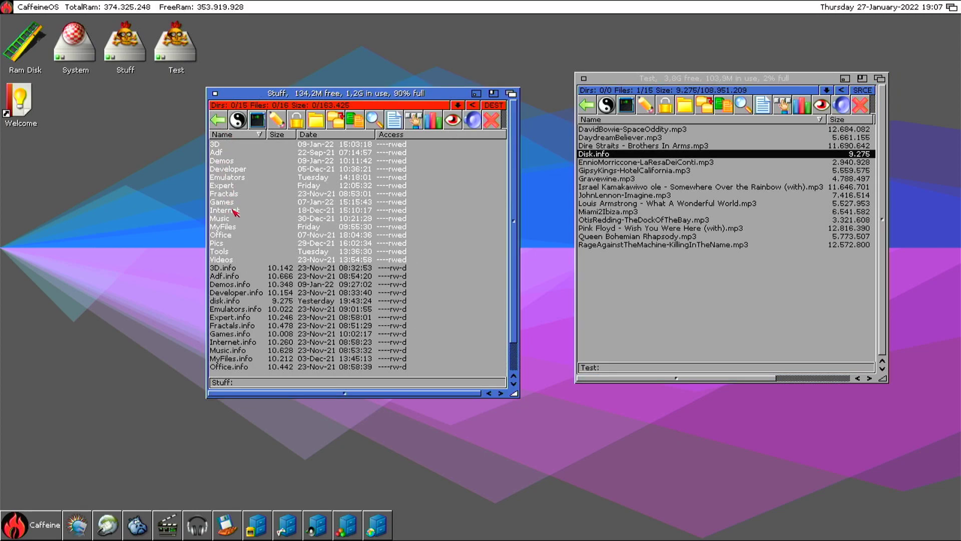
double_click(241, 244)
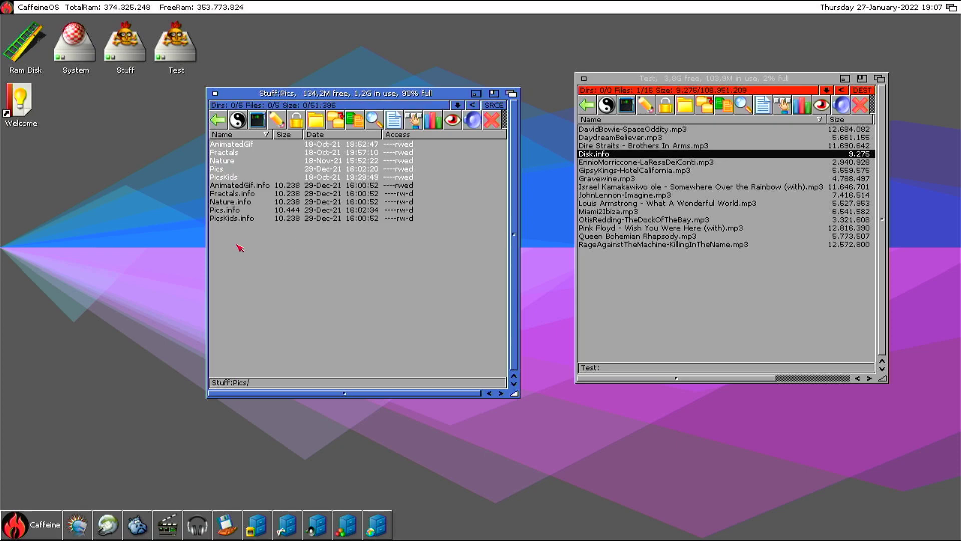
double_click(232, 160)
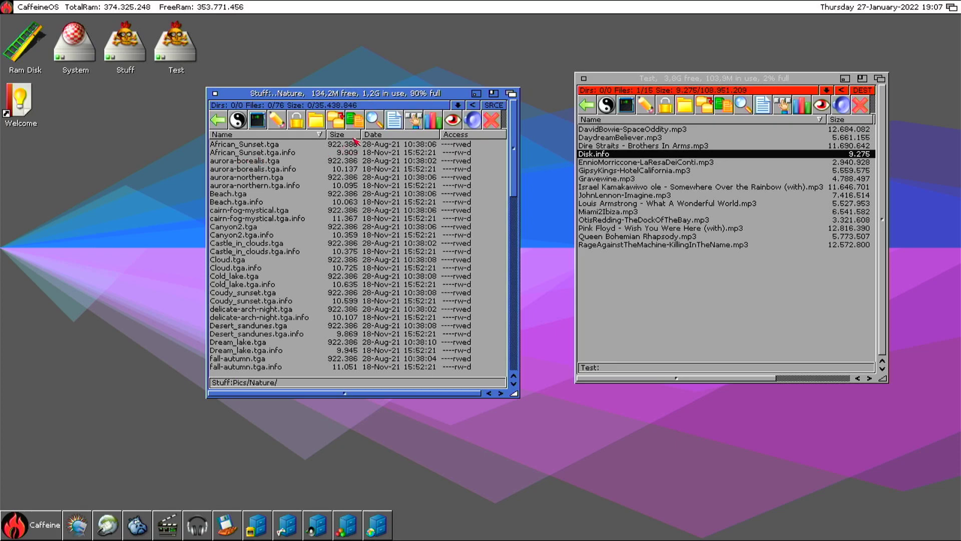
- Copy all files of the Nature drawer to the Test volume, abort the copy partway and close both listers
click(413, 120)
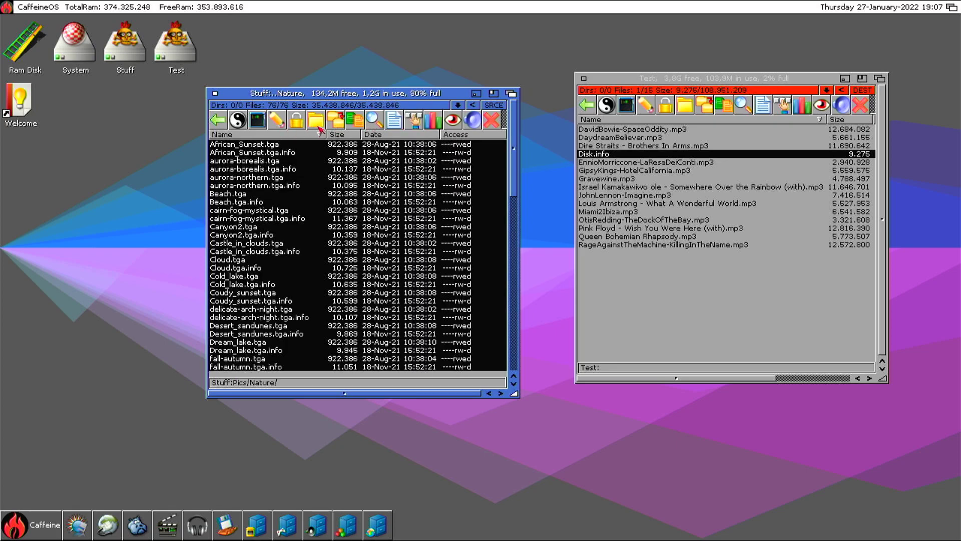
click(340, 123)
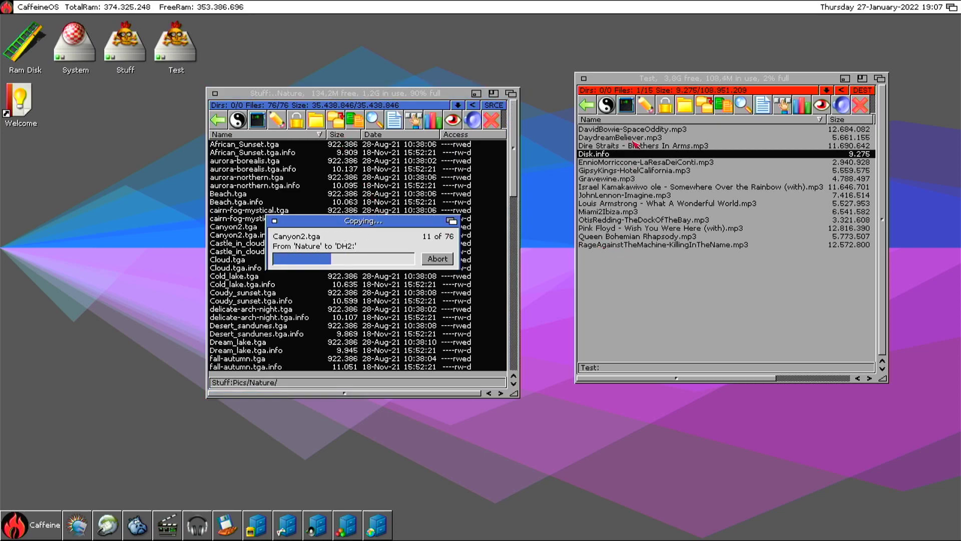
click(636, 90)
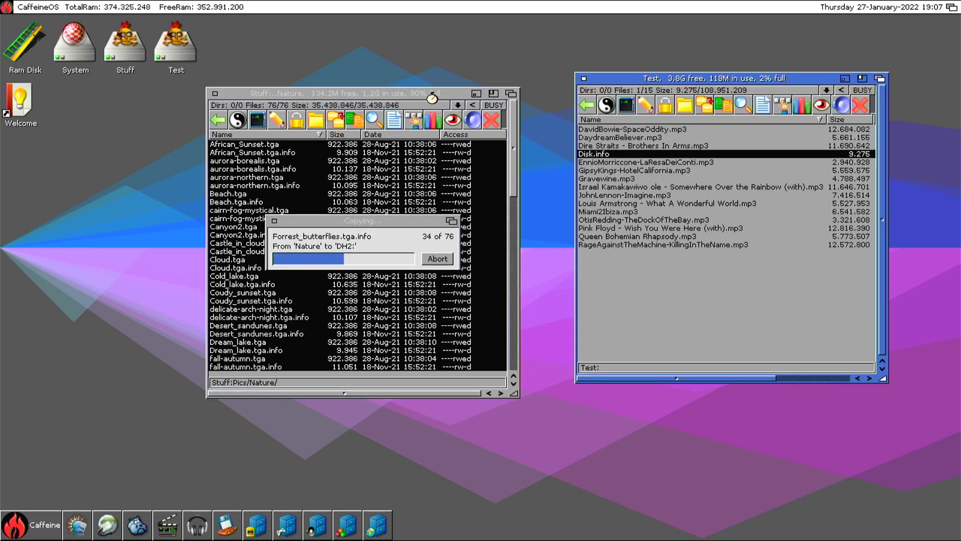
click(390, 221)
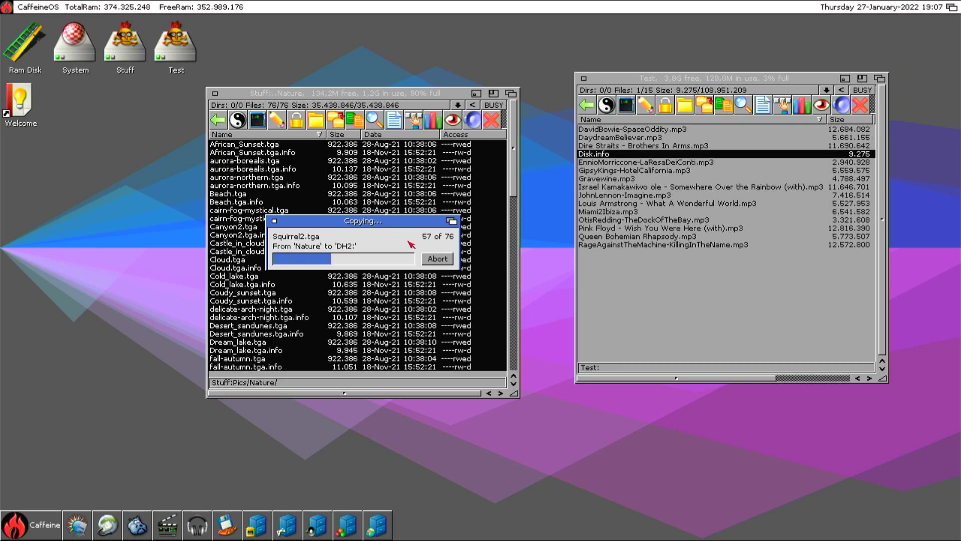
click(437, 259)
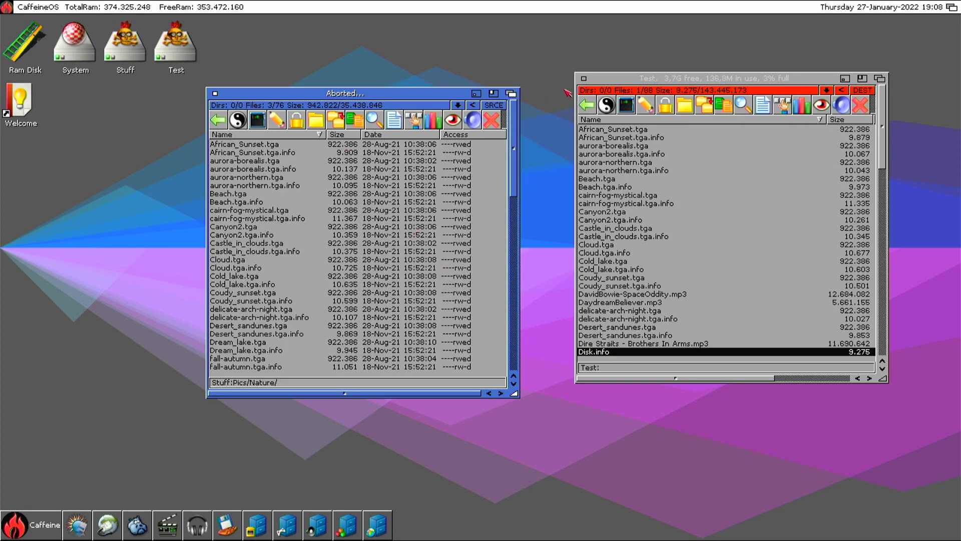
click(584, 78)
click(214, 94)
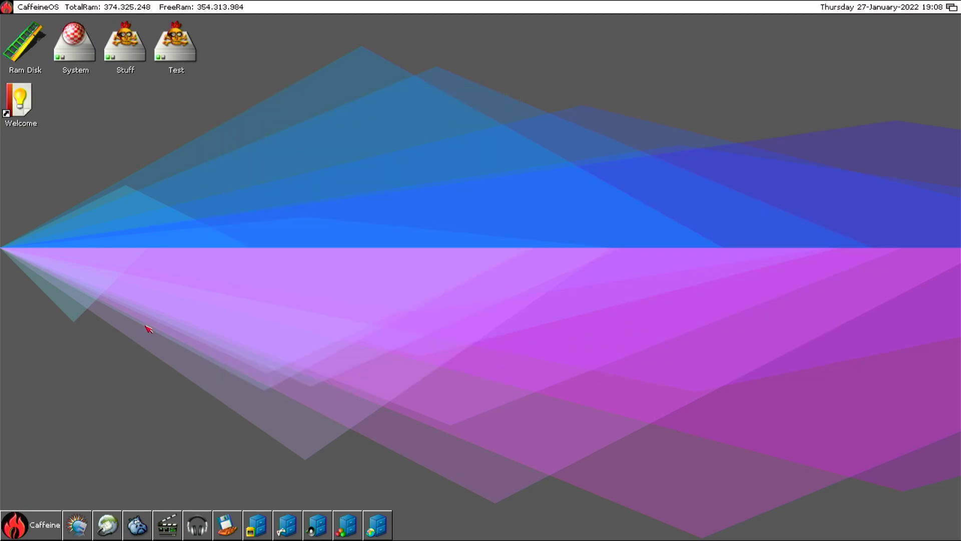
- Check the new partition in a new Shell with "c:pfsdoctor dh2 check >ram:log"
click(17, 527)
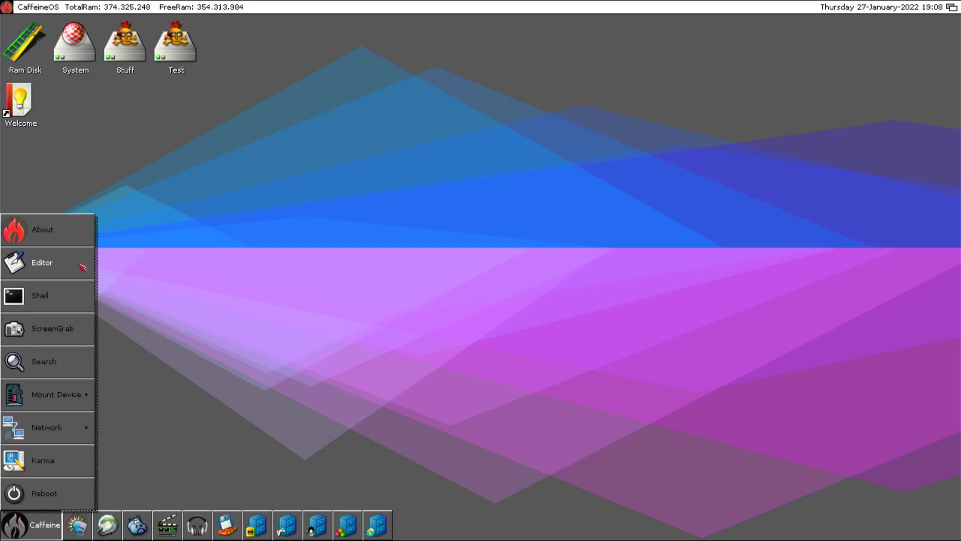
click(72, 294)
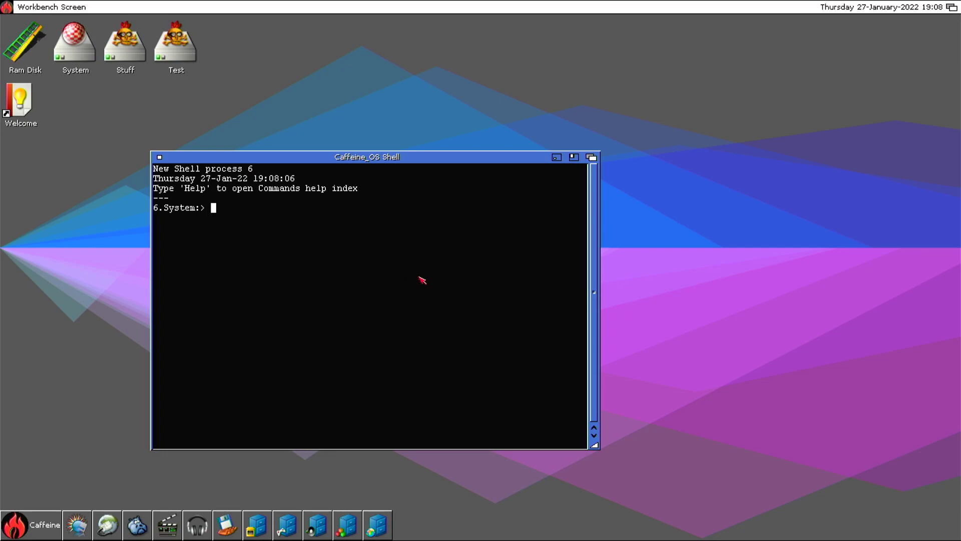
text(c:pfsdoctor dh2 che)
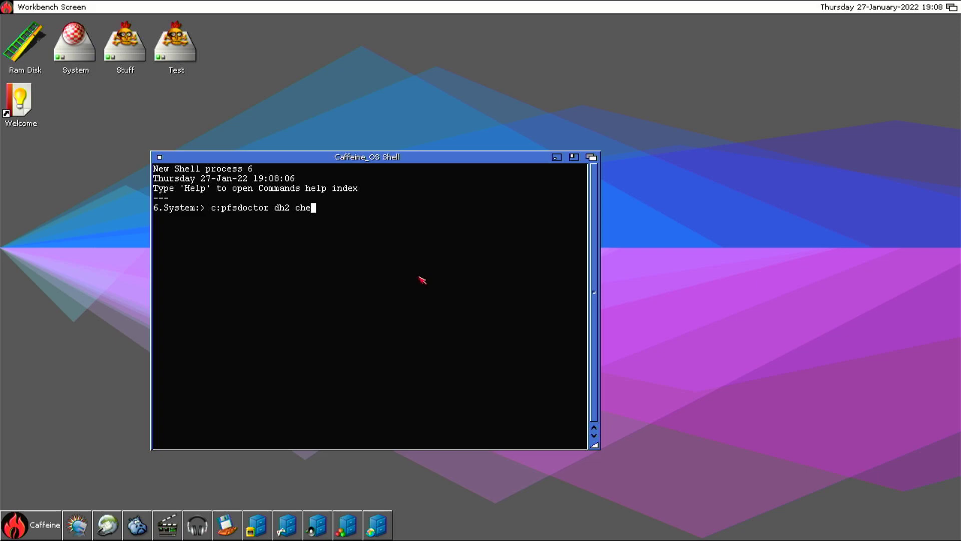
text(ck >ram:log)
key(Return)
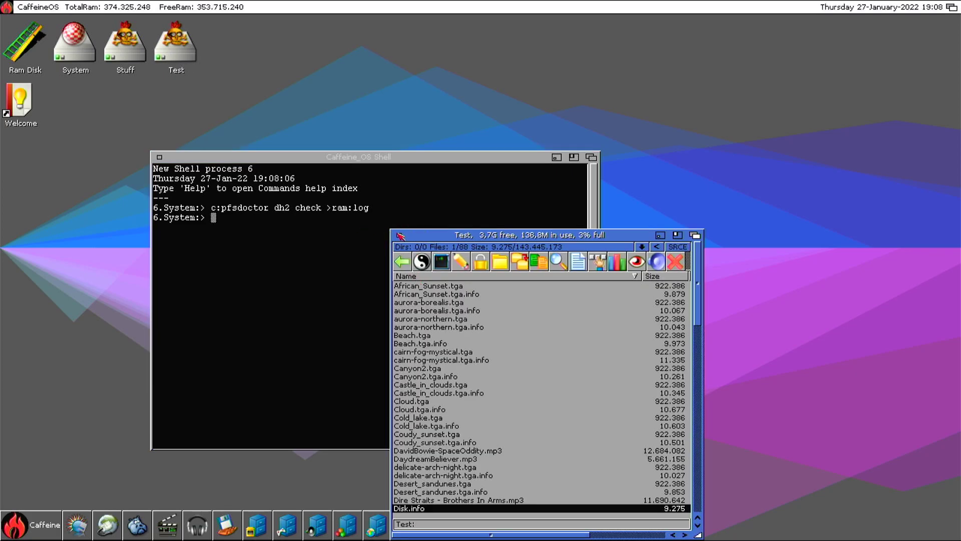
- Close the Test lister and open the log file on the Ram Disk from the device list
click(400, 236)
double_click(465, 65)
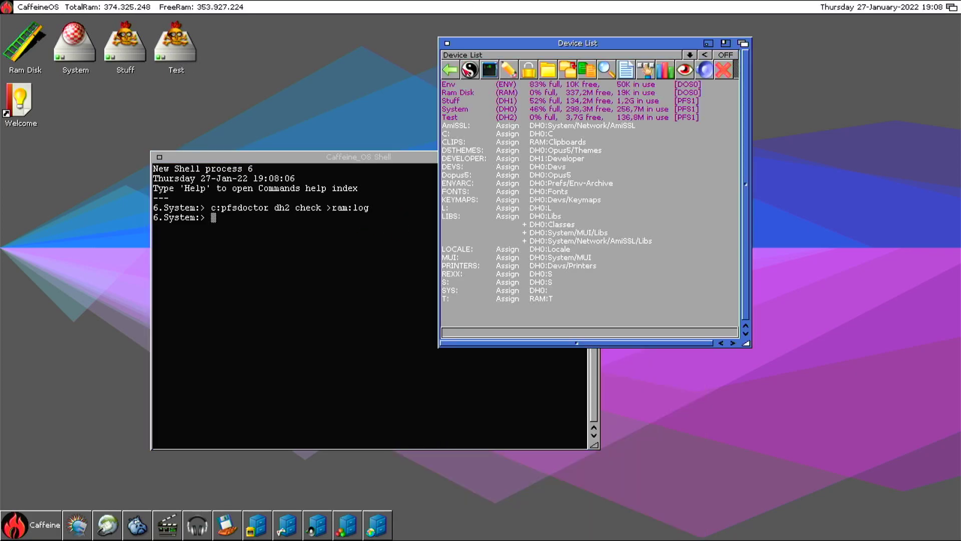
double_click(468, 94)
click(463, 110)
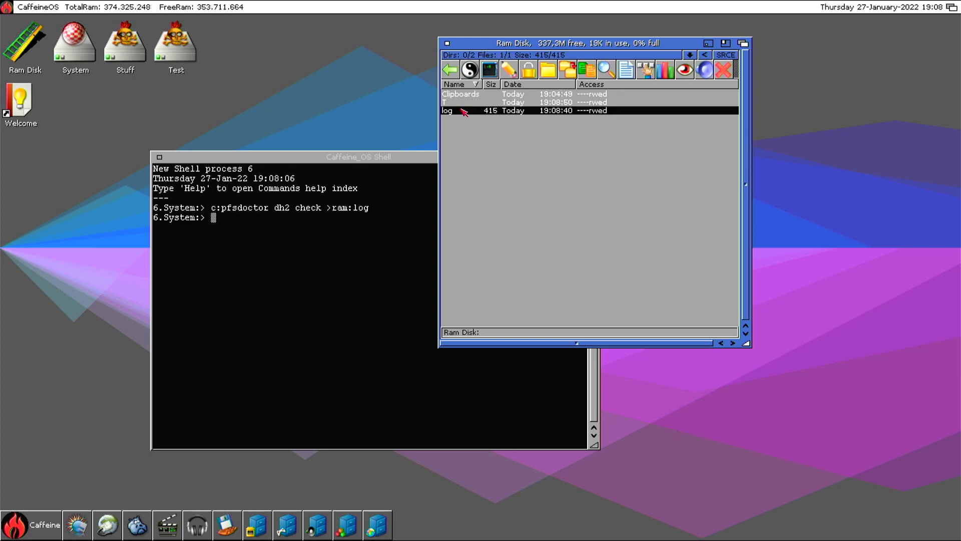
double_click(464, 111)
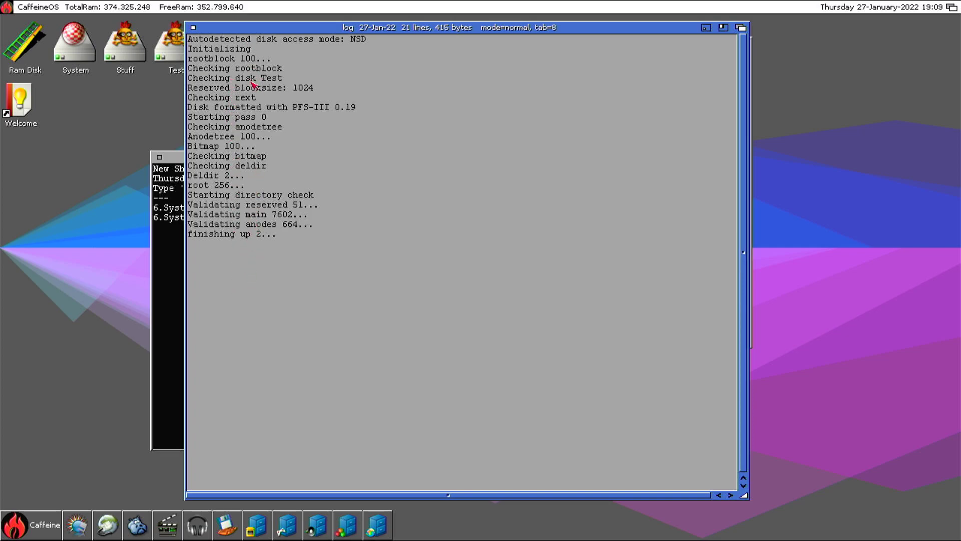
- Examine the reserved blocksize line in the log and close the log, the Ram Disk lister and the Shell
drag(235, 88, 326, 91)
click(326, 92)
click(194, 28)
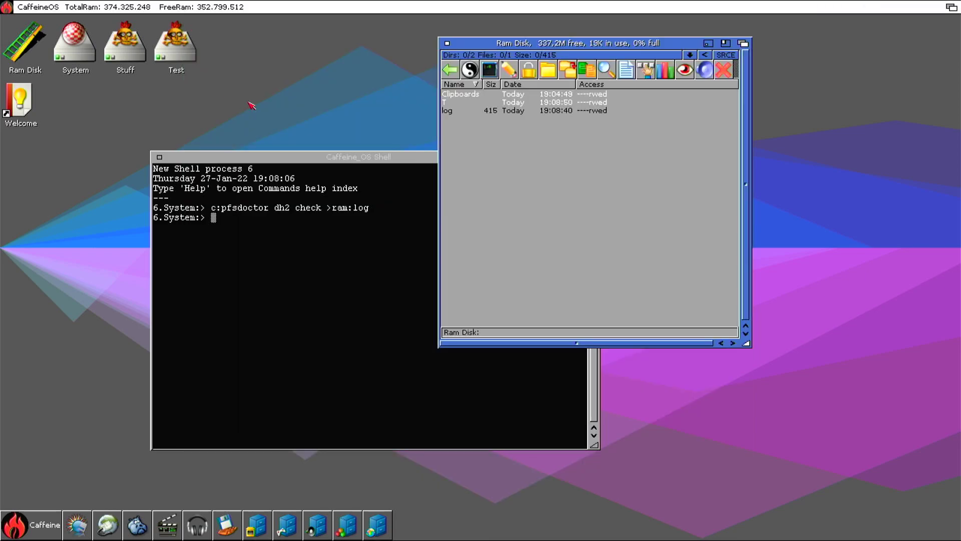
click(445, 44)
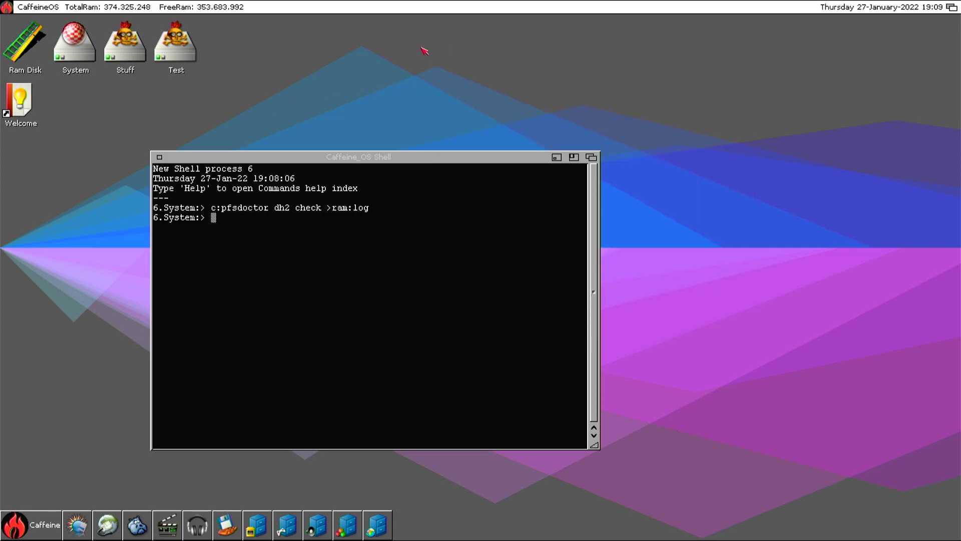
click(154, 159)
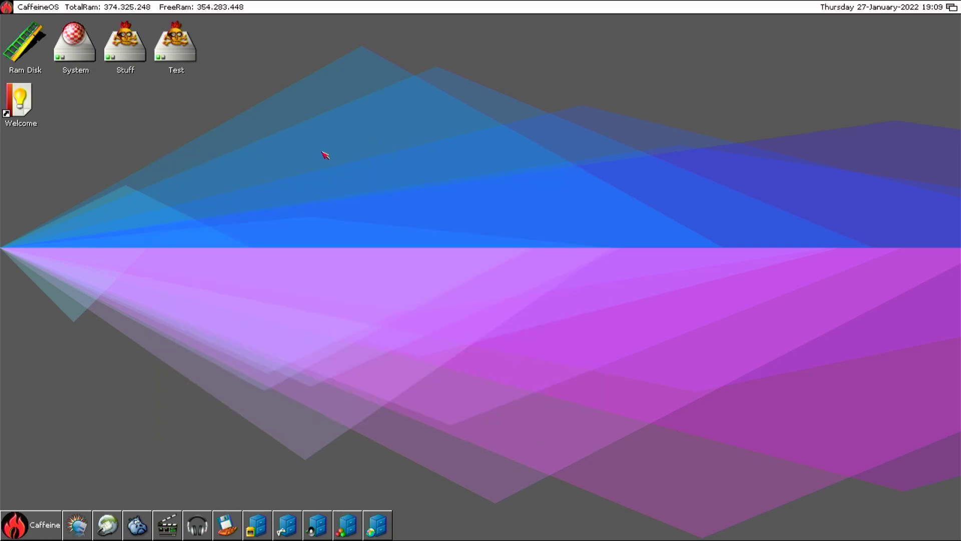
- Show the About CaffeineOS version and system information
click(15, 524)
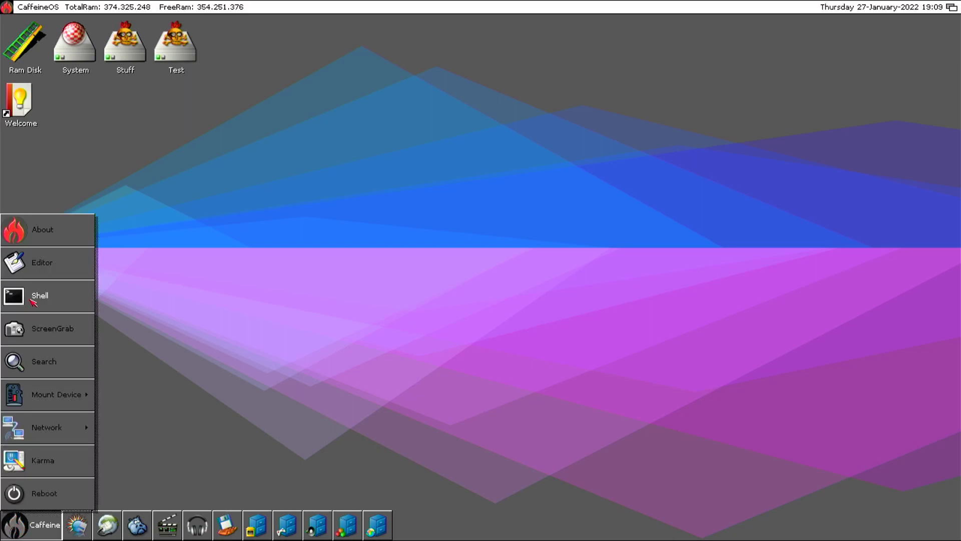
click(55, 272)
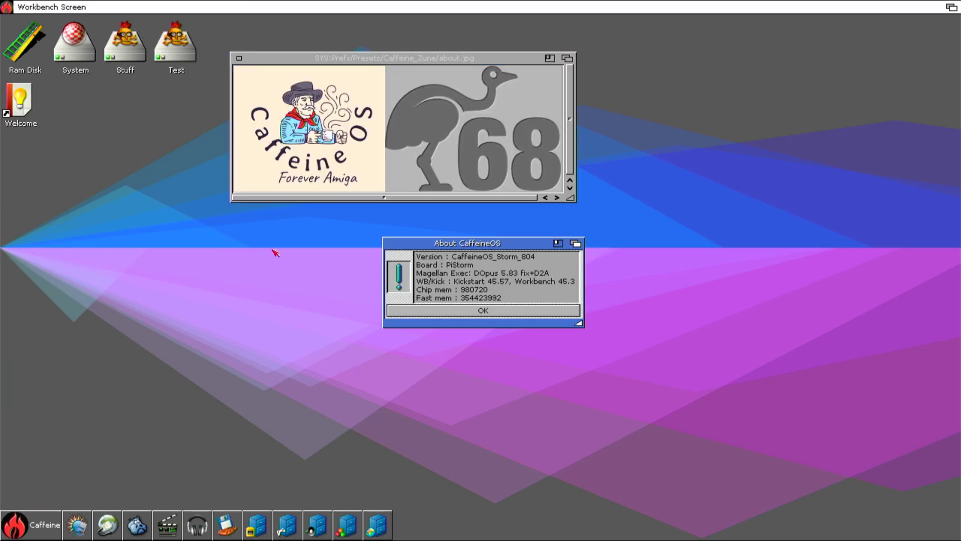